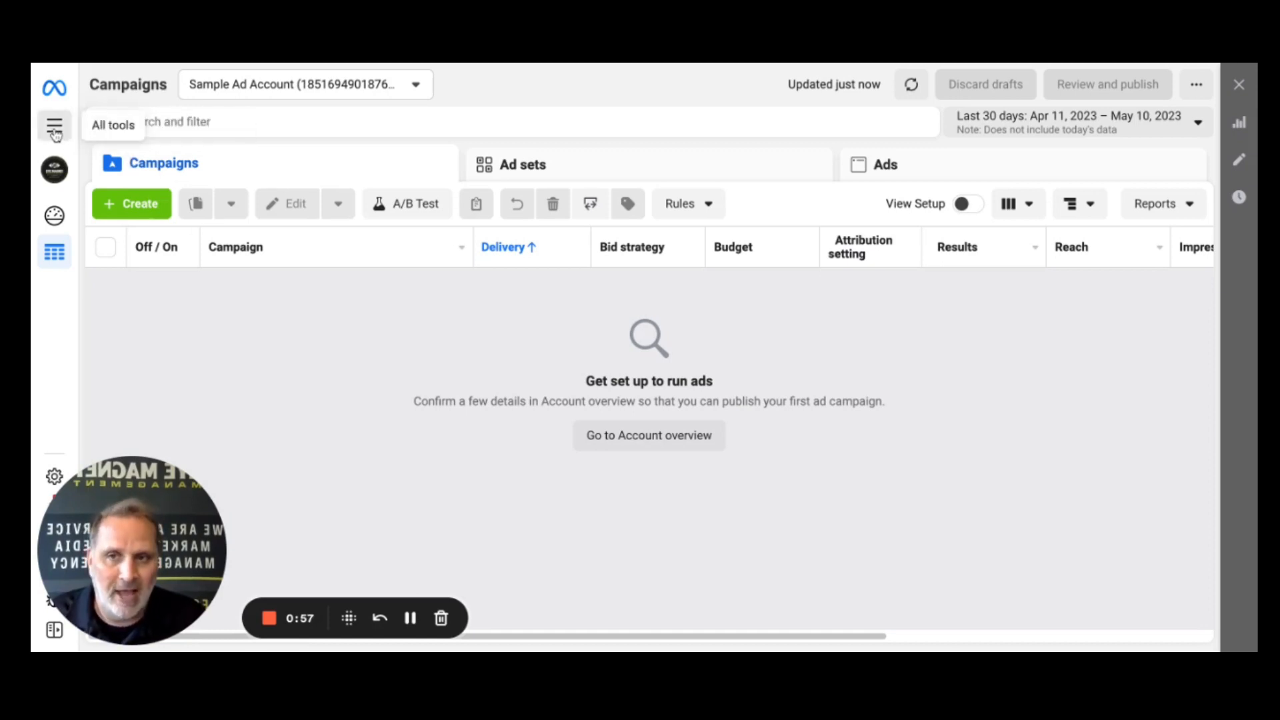
Step: Go to the Audiences tool for the sample ad account and start creating a saved audience
left_click(54, 125)
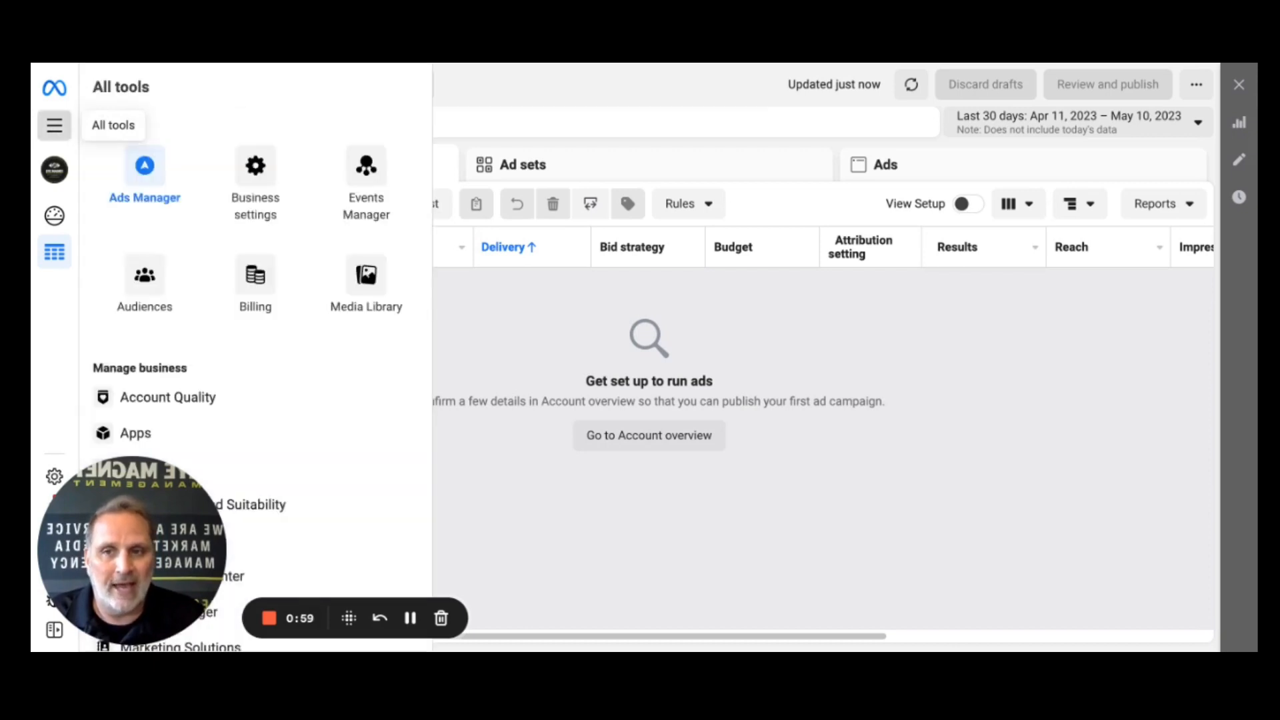
left_click(143, 281)
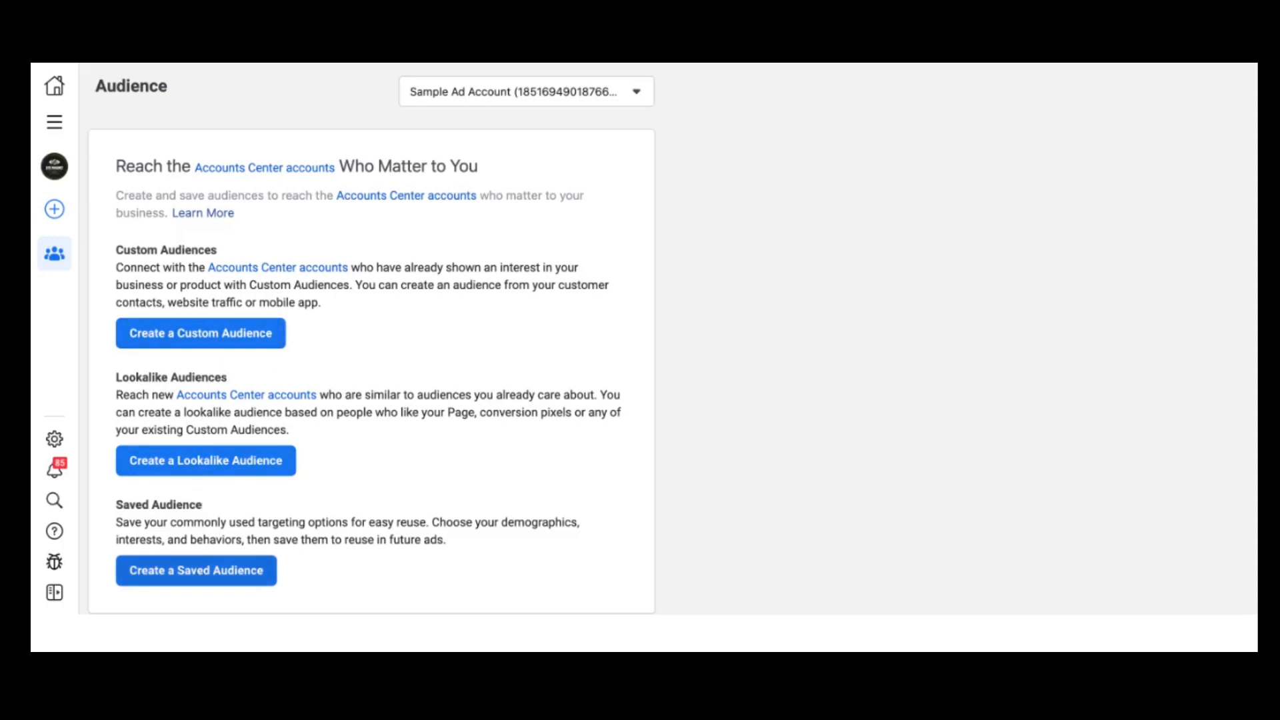
left_click(196, 570)
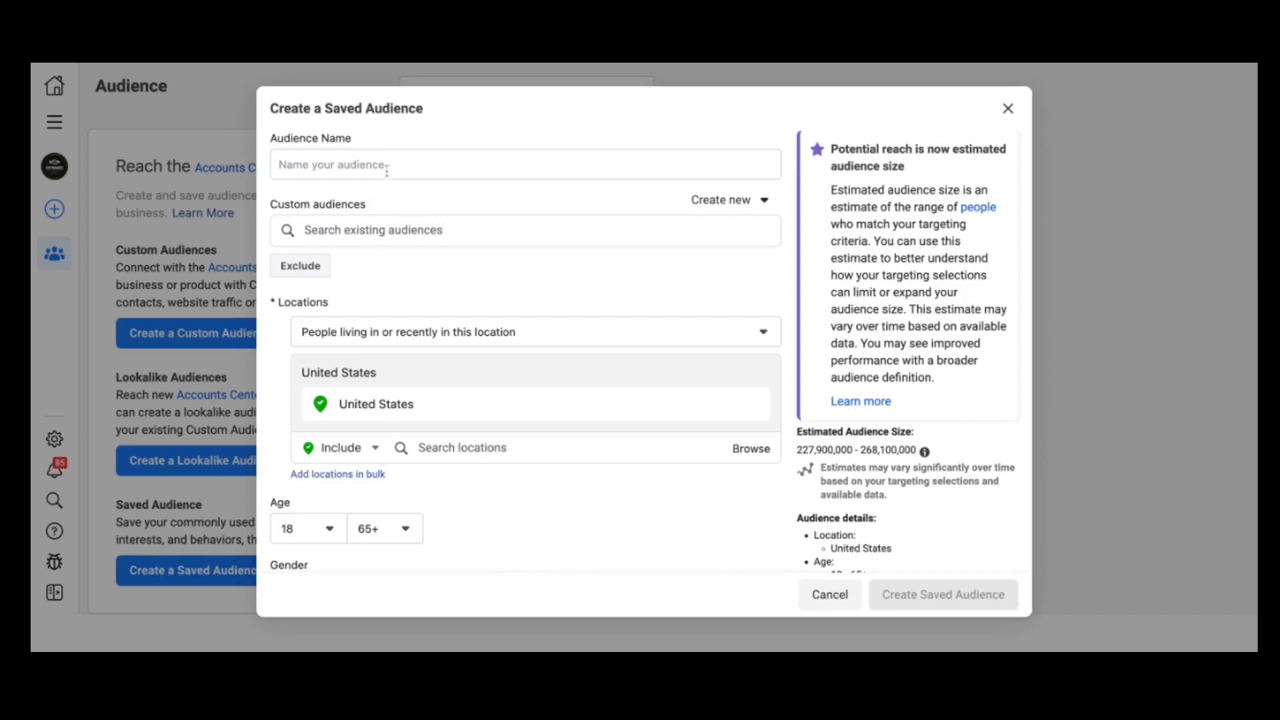
Step: Name the new saved audience Homeowner
left_click(354, 156)
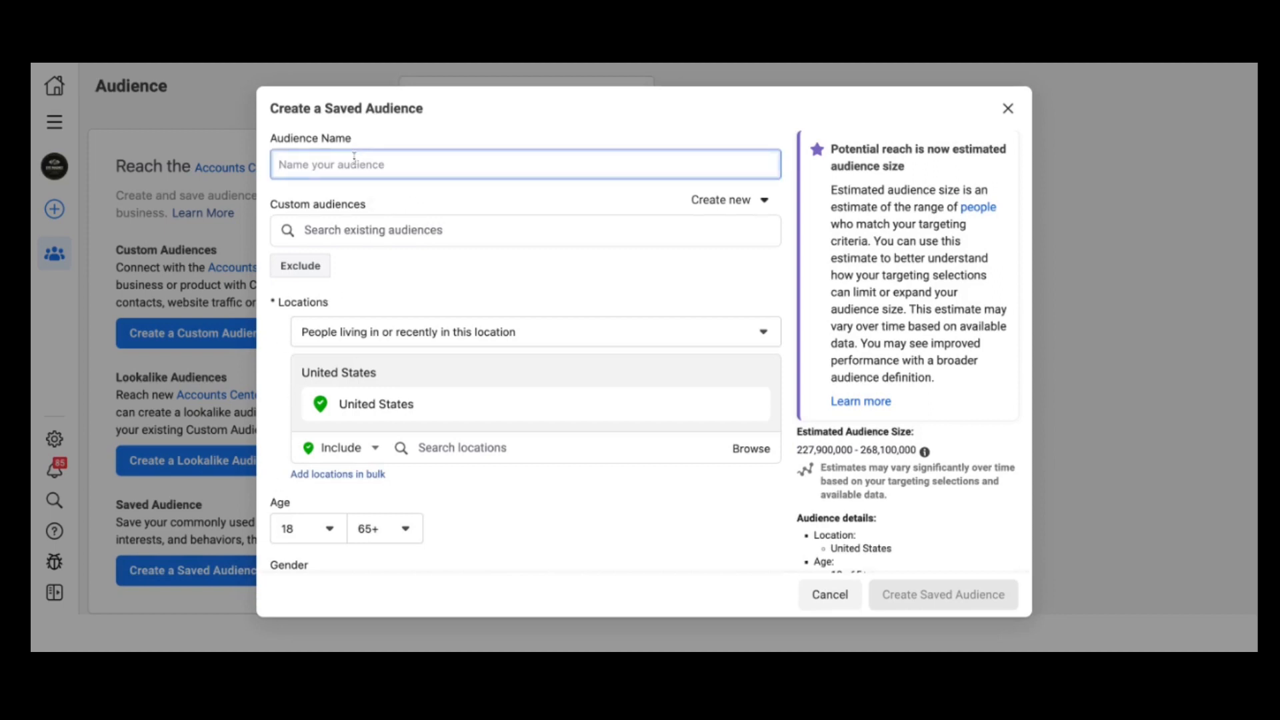
type("H")
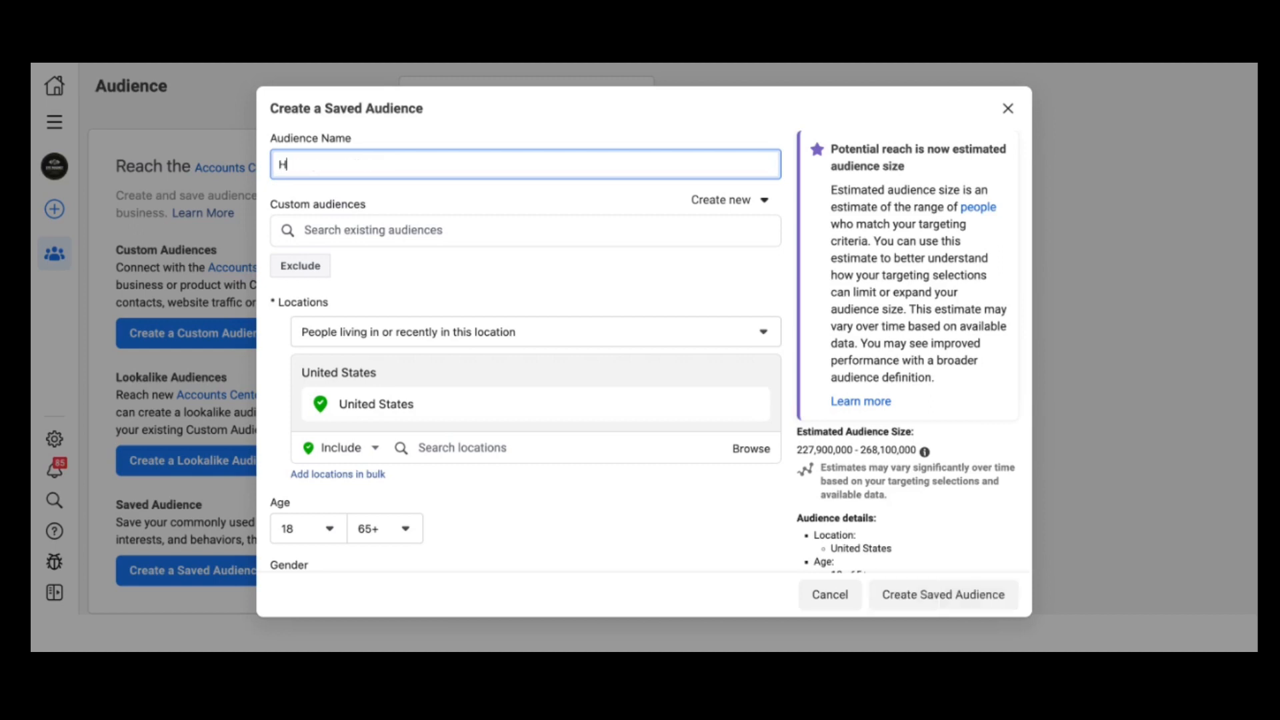
type("omeowner")
left_click(464, 266)
Step: Set the audience's location type to People living in this location
scroll(464, 266, "down", 2)
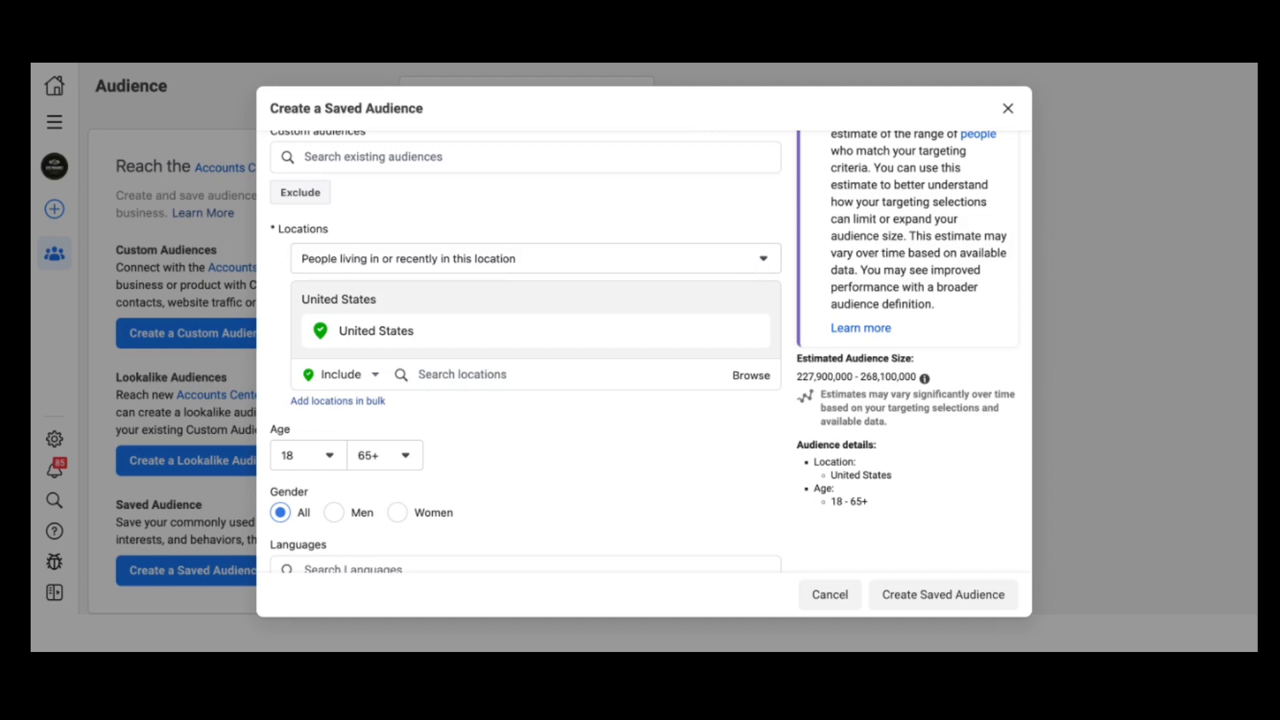
left_click(764, 259)
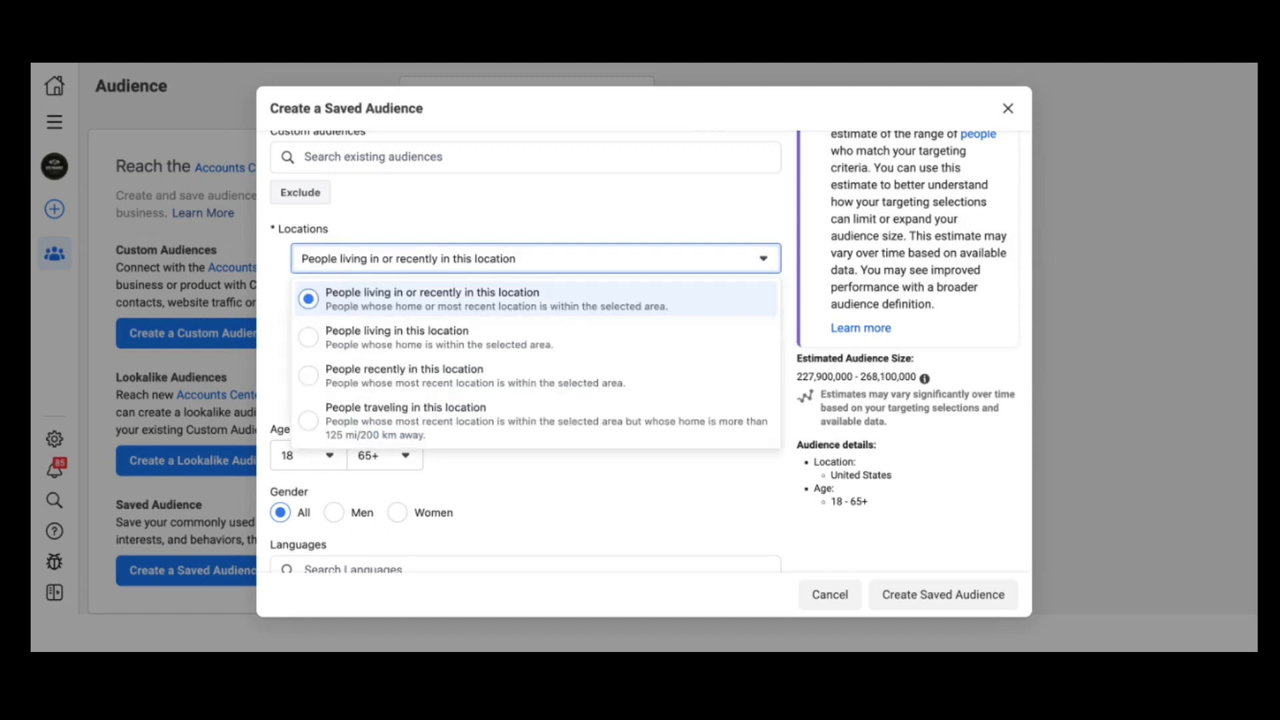
left_click(312, 340)
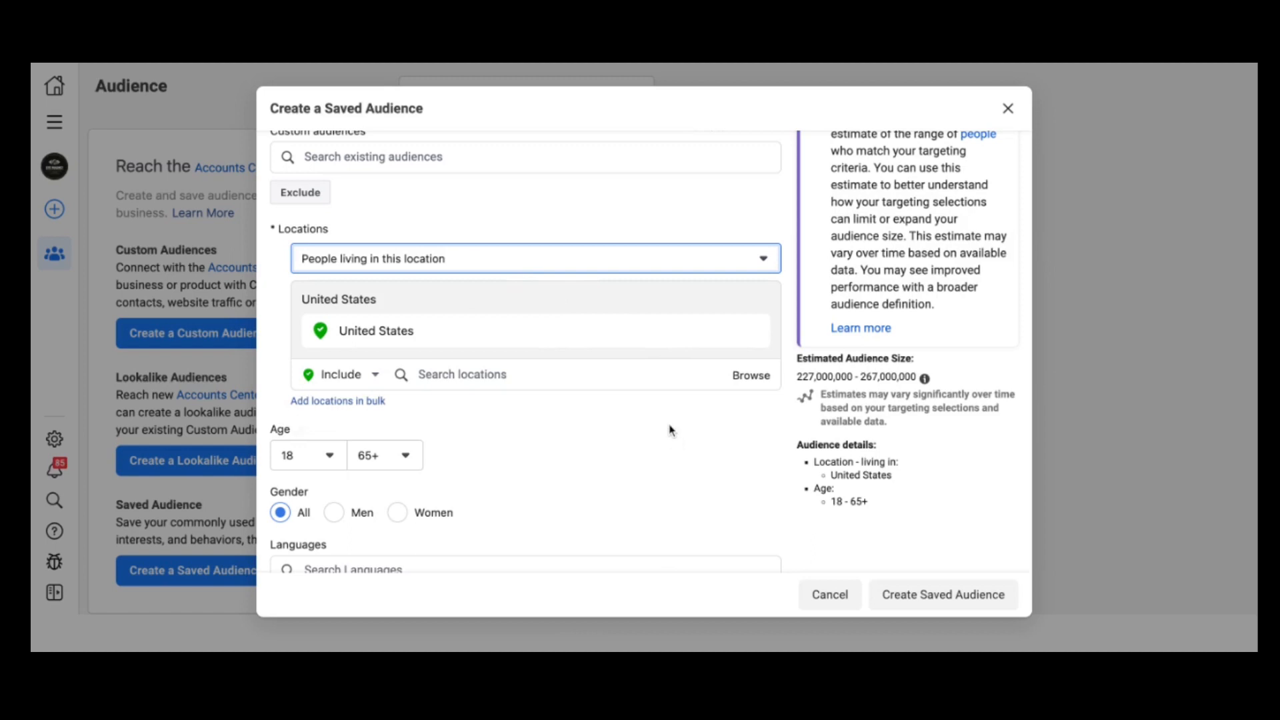
Step: Remove United States from the targeted locations and include the city of Chagrin Falls, Ohio instead
mouse_move(745, 348)
left_click(753, 331)
left_click(461, 301)
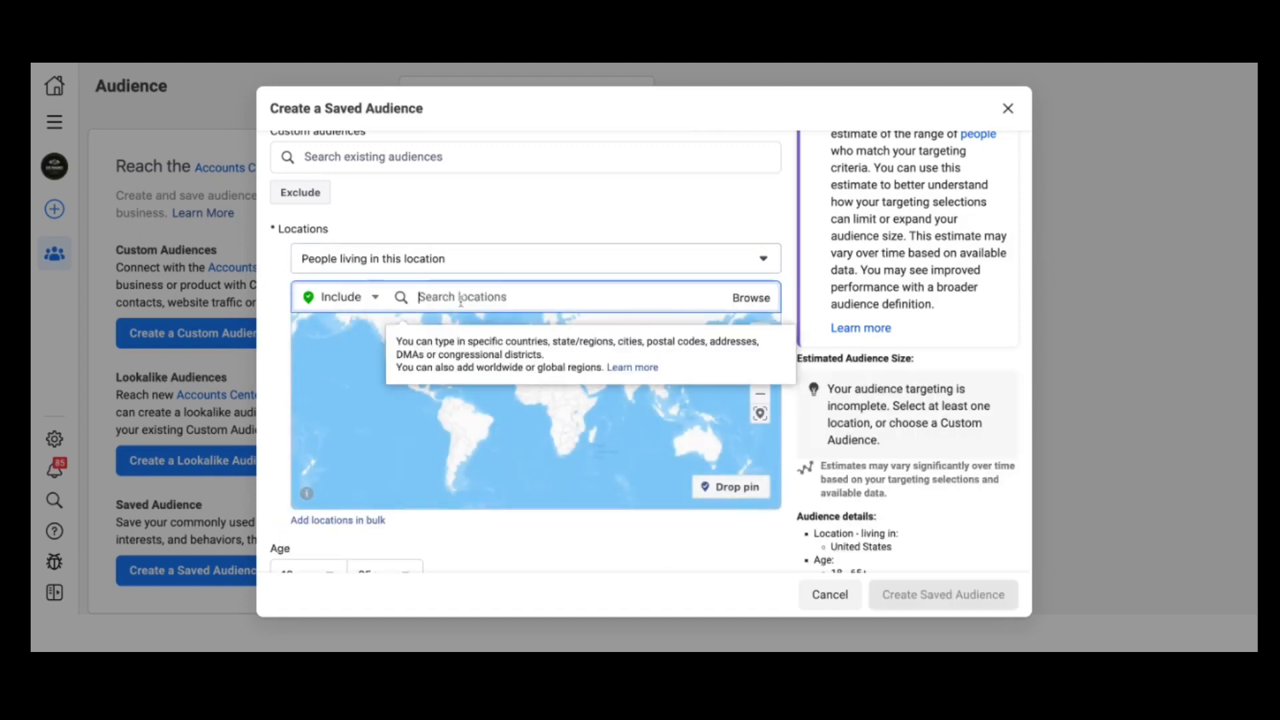
type("Chagrin")
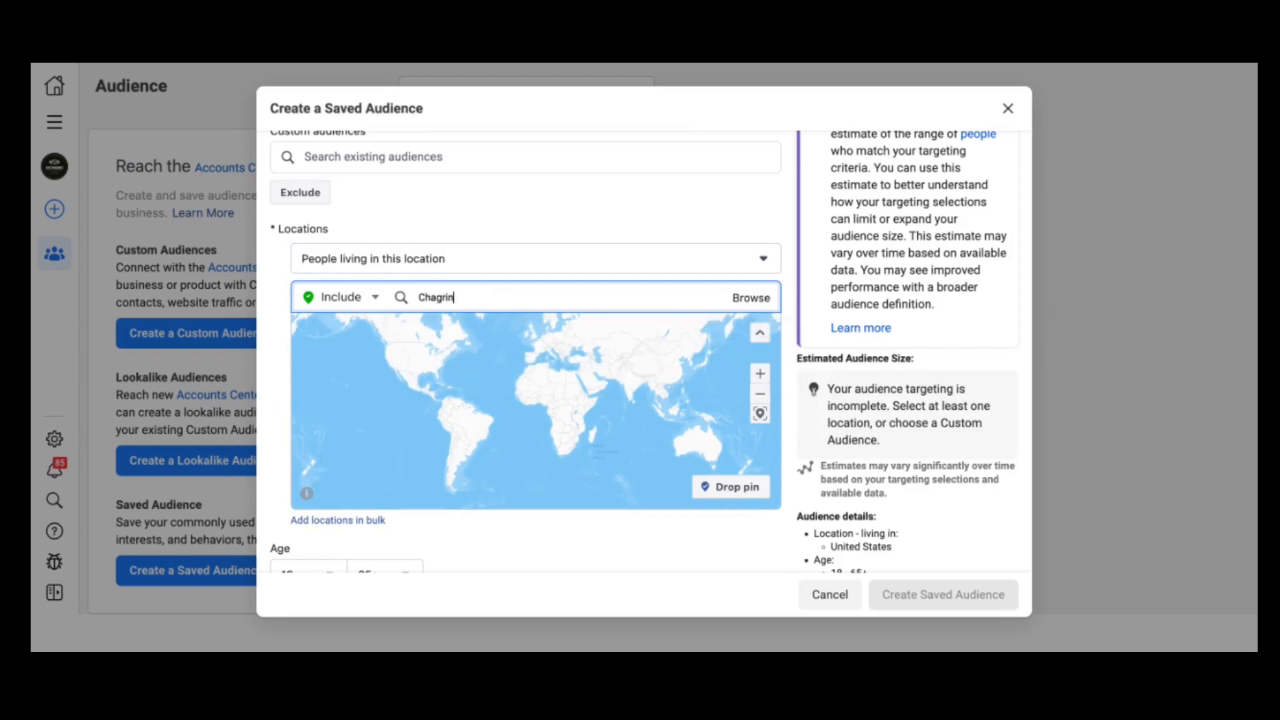
type(" falls")
left_click(499, 338)
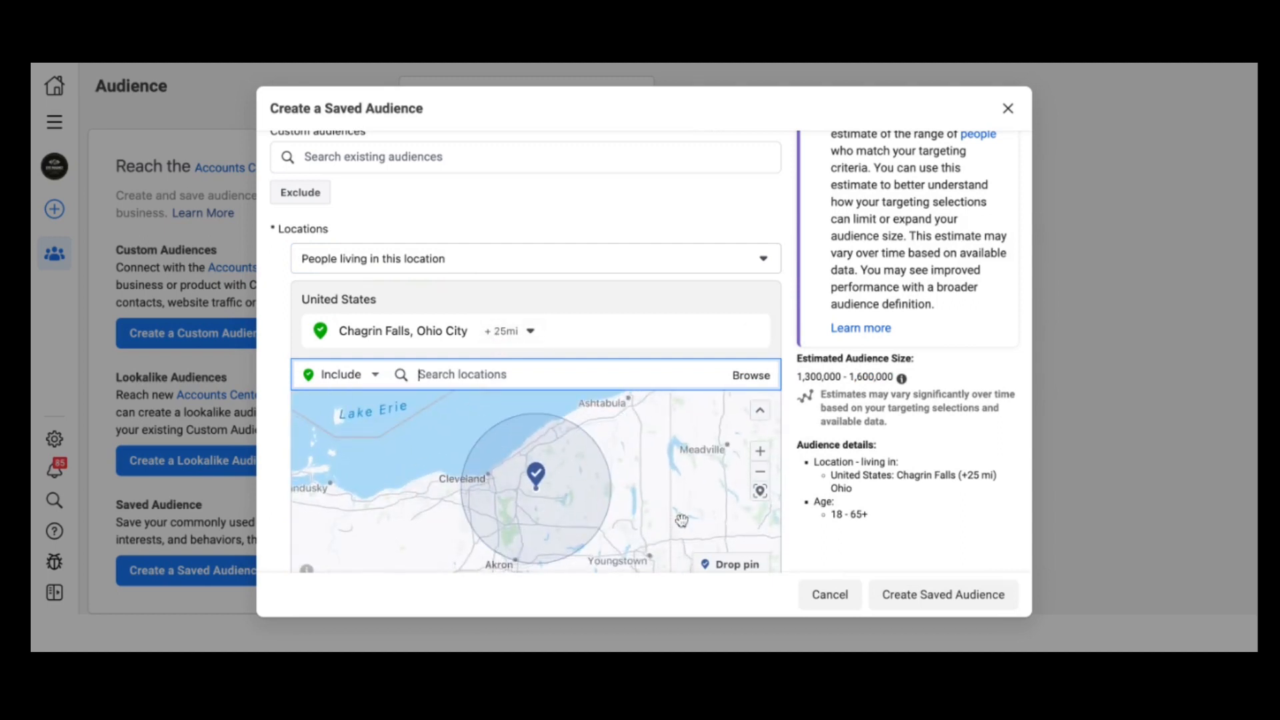
Step: Set the radius around Chagrin Falls to 15 miles
left_click(531, 333)
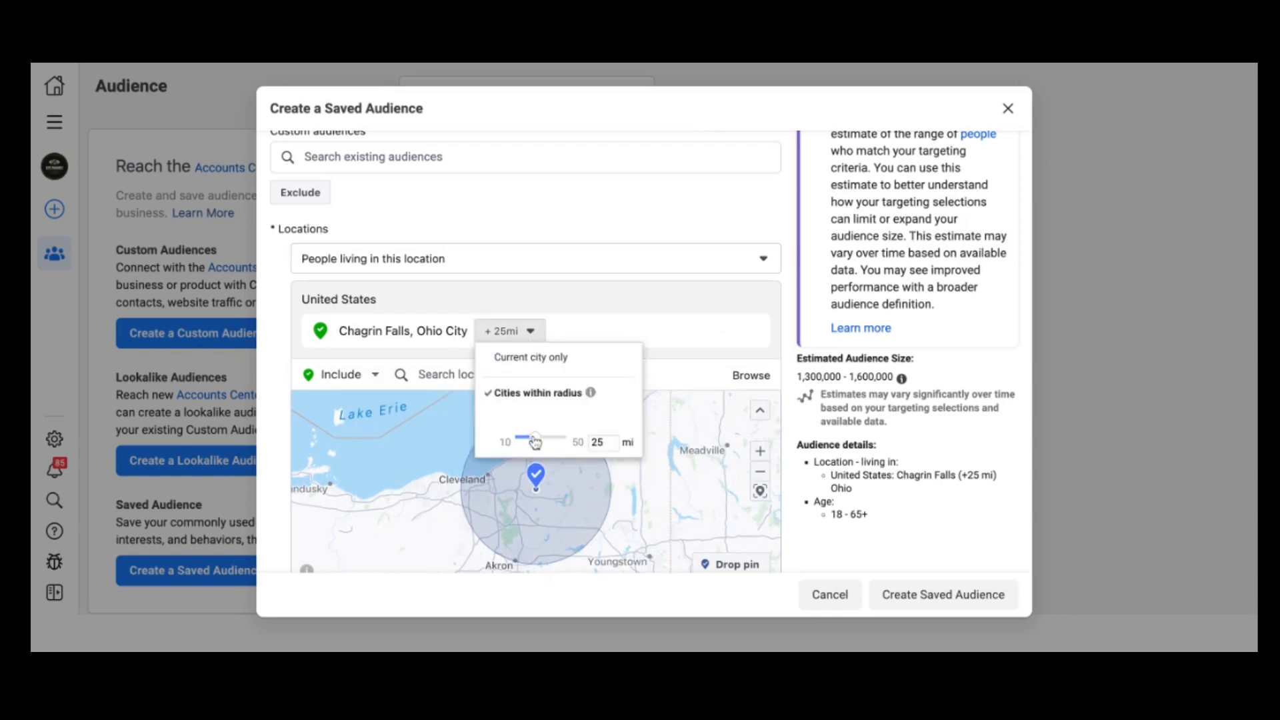
left_click_drag(535, 441, 524, 440)
key("Return")
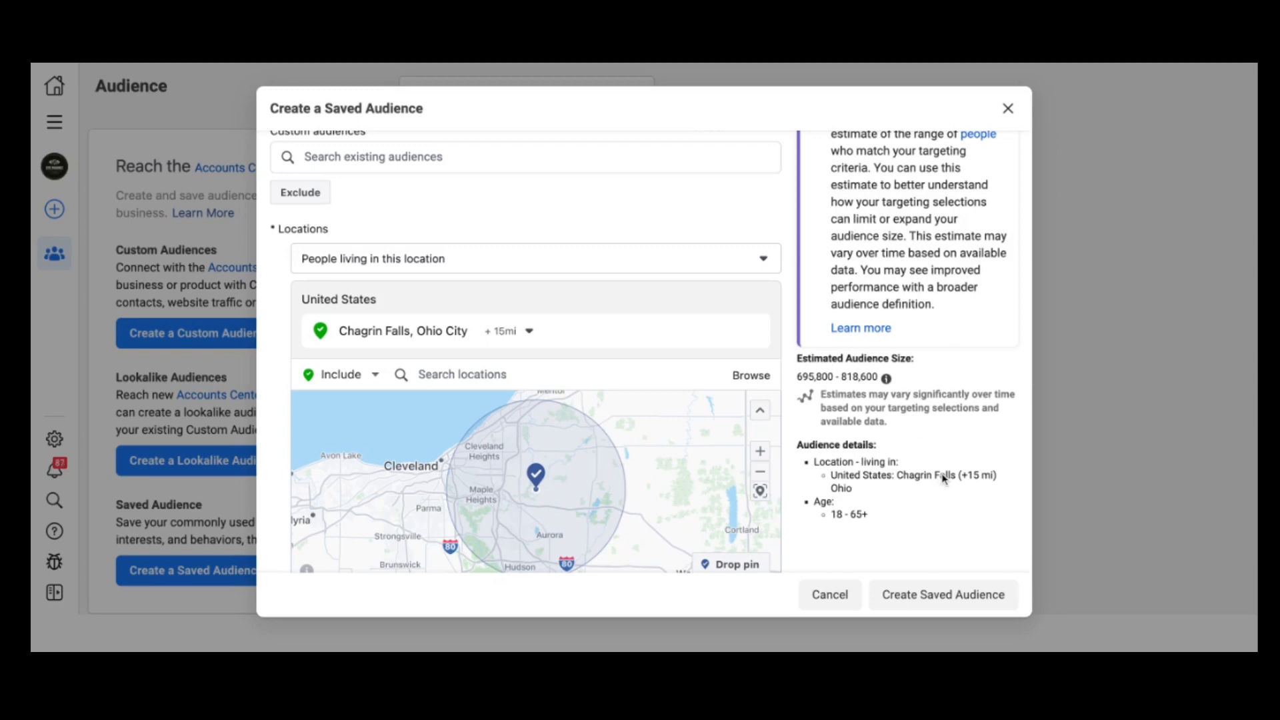
Step: Set the audience's minimum age to 23 and check the updated audience size estimate
scroll(944, 479, "down", 5)
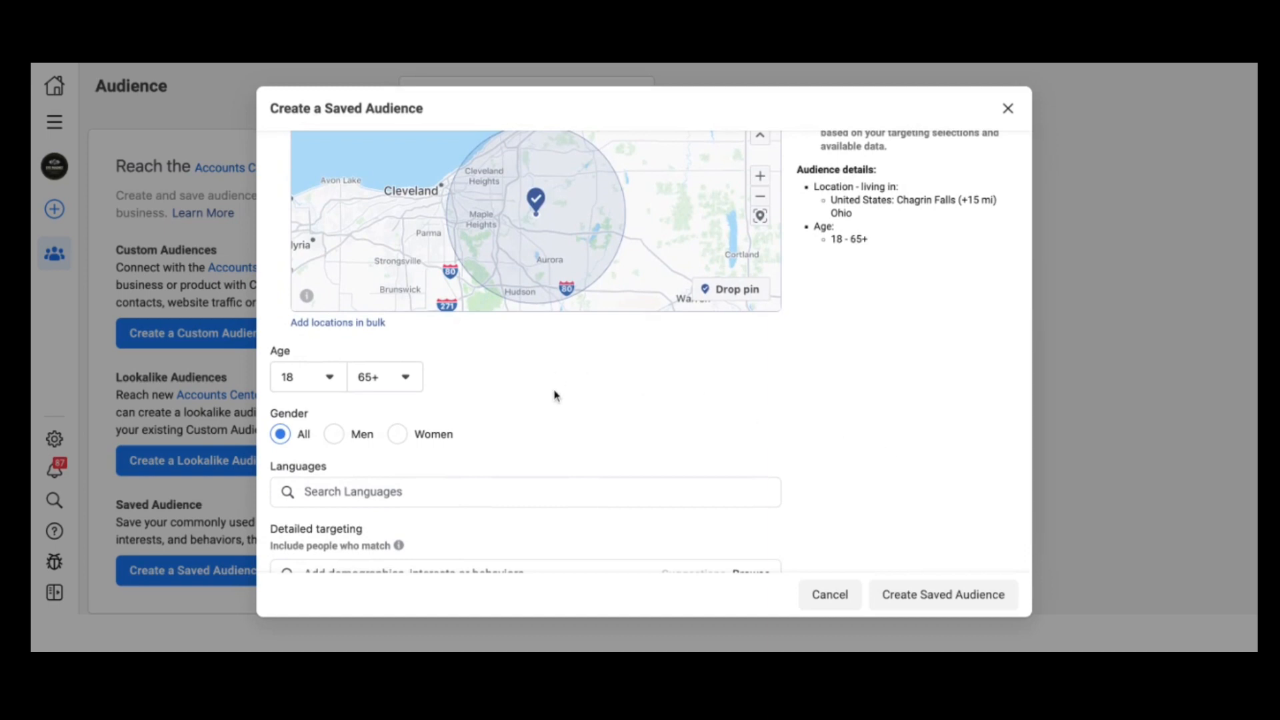
left_click(335, 386)
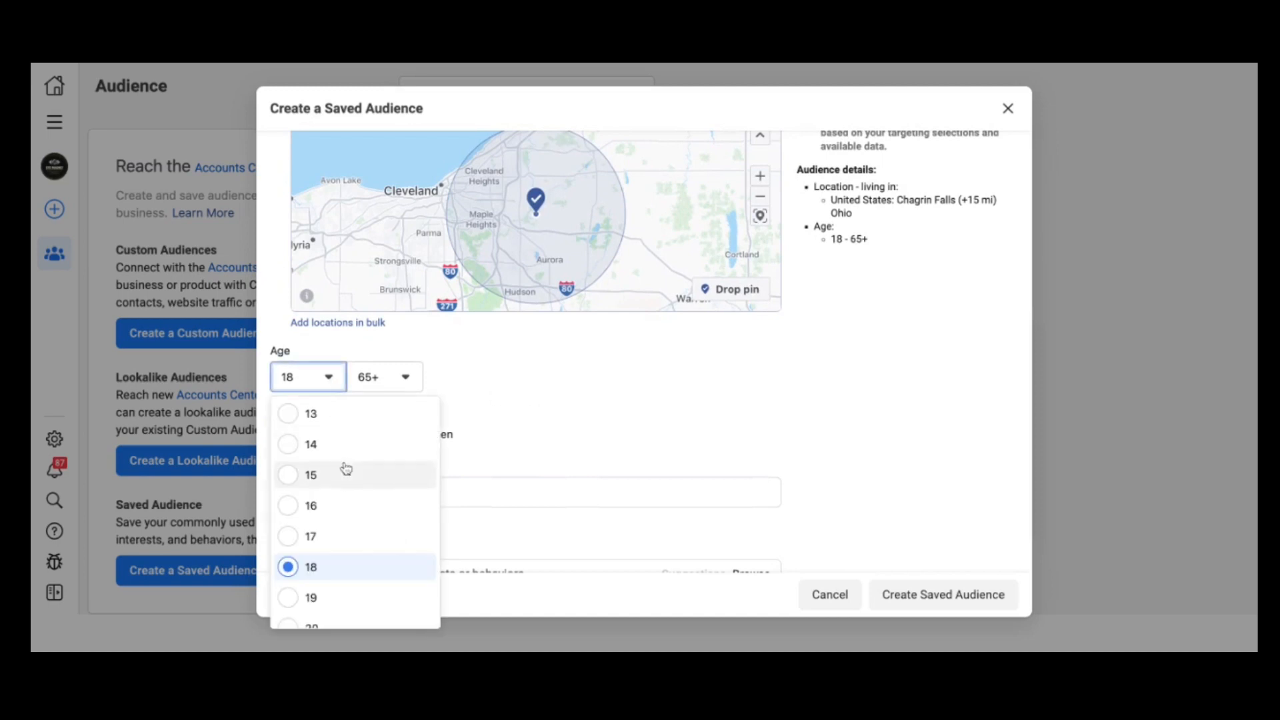
scroll(342, 466, "down", 3)
scroll(346, 468, "down", 3)
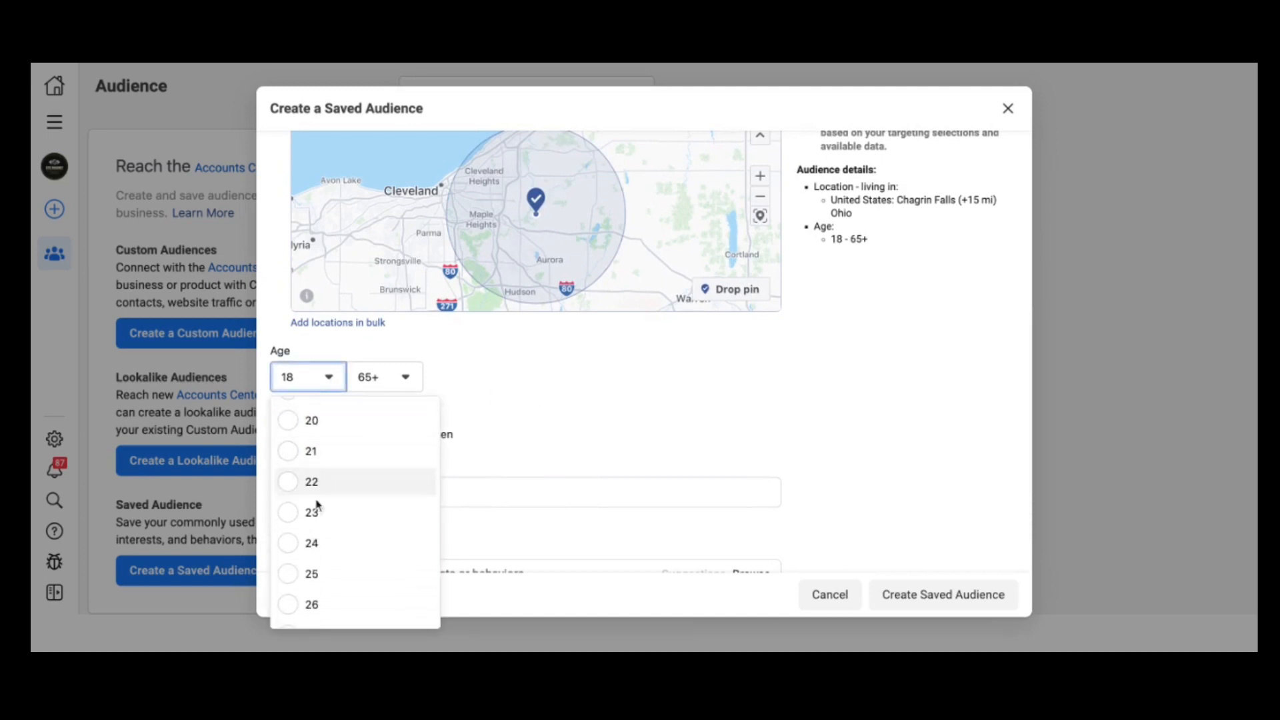
left_click(294, 520)
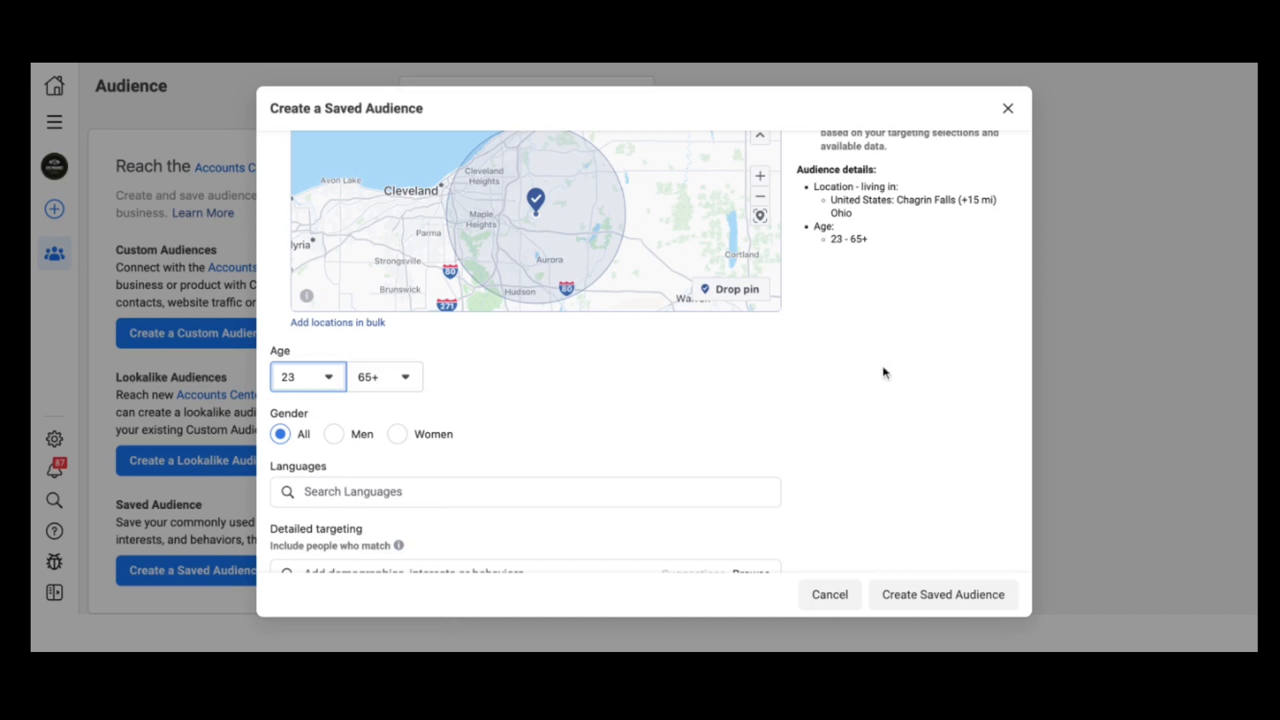
scroll(885, 372, "up", 3)
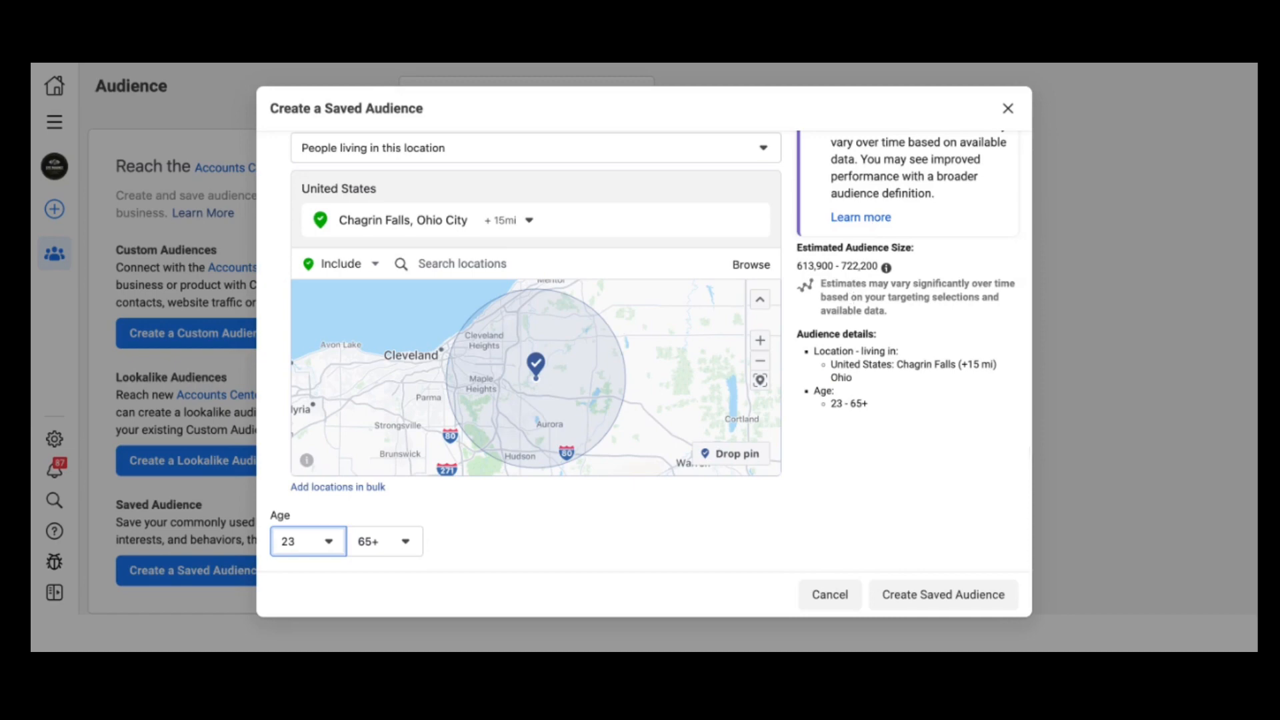
Step: Search detailed targeting for Home Improvement and add the interest Home improvement (home & garden)
scroll(666, 326, "down", 4)
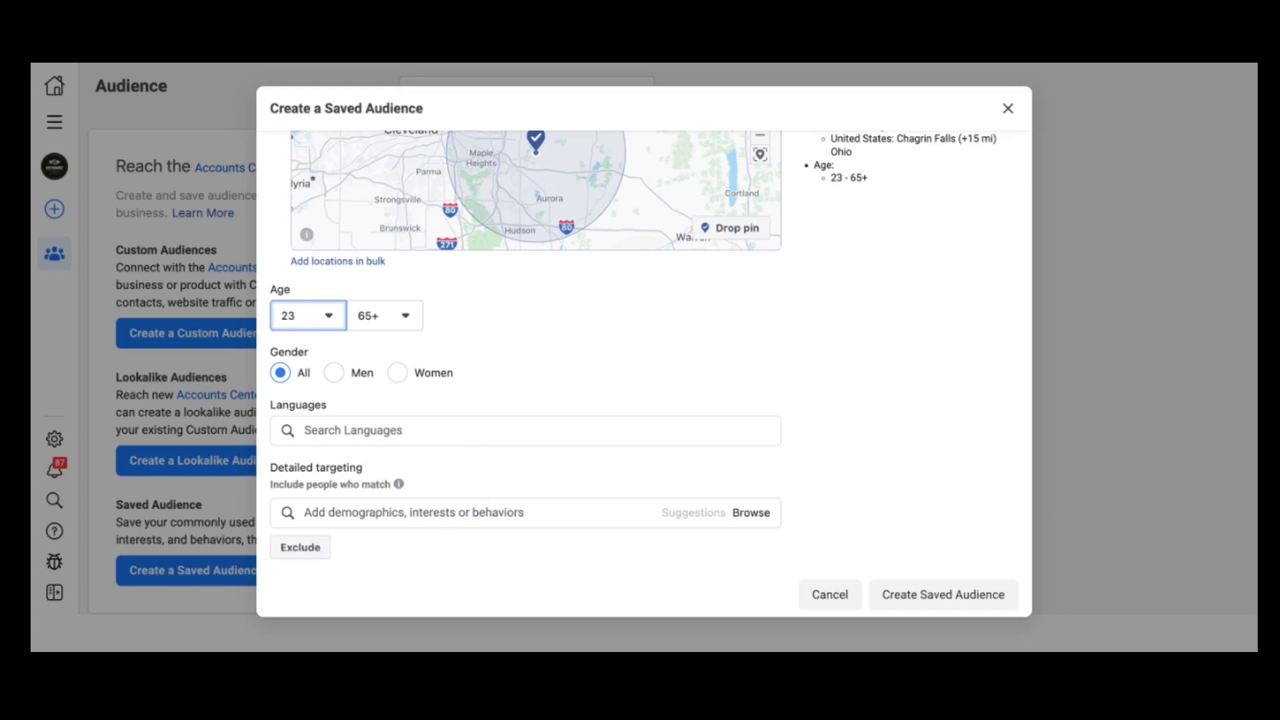
left_click(413, 512)
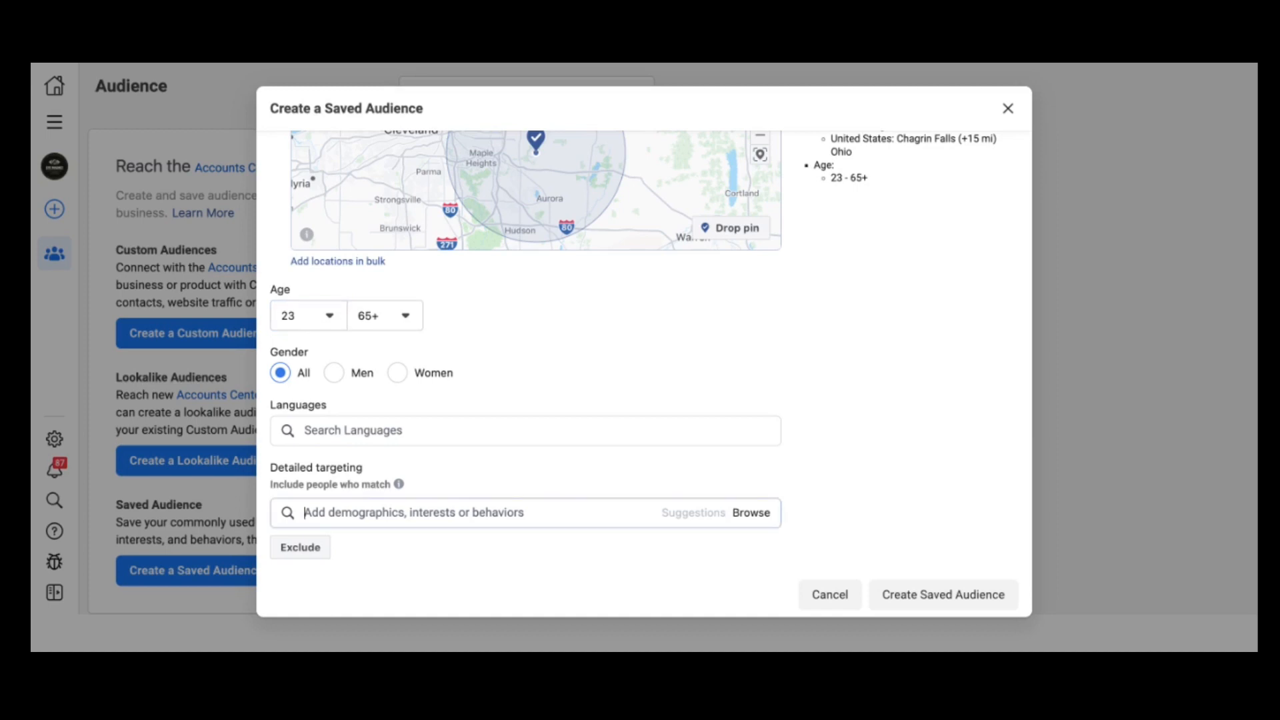
type("Home Improvem")
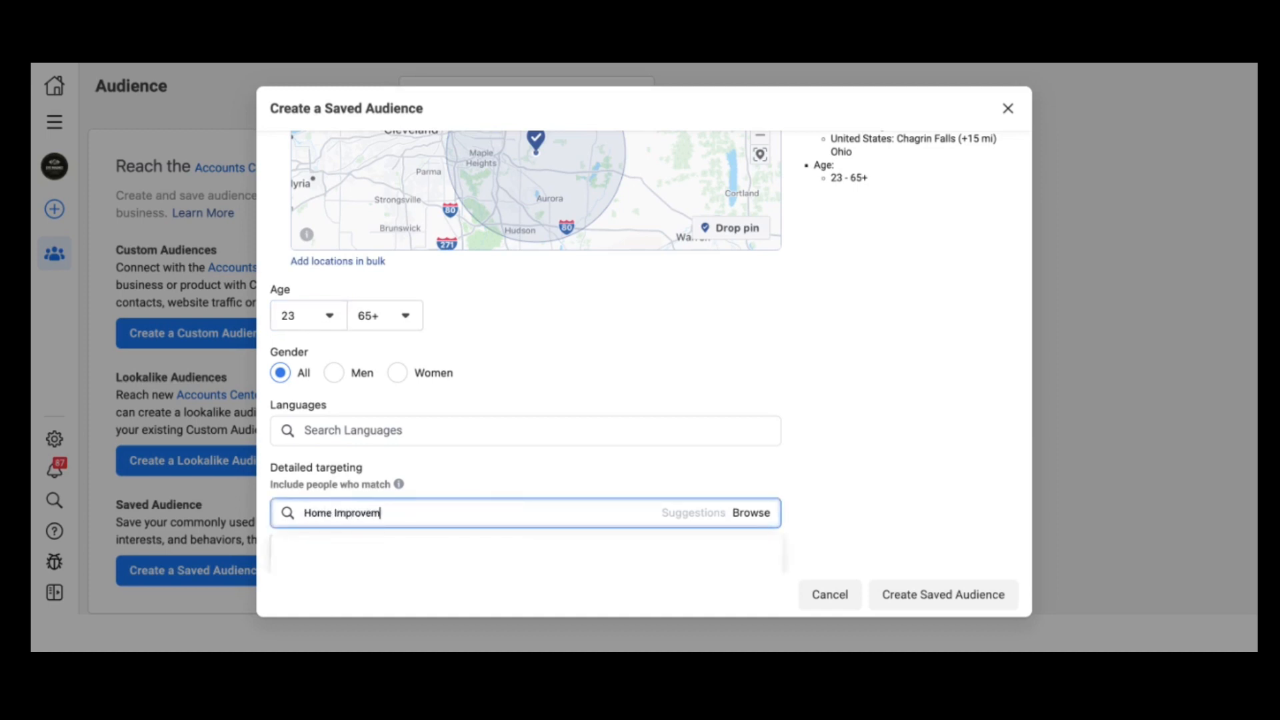
type("ent")
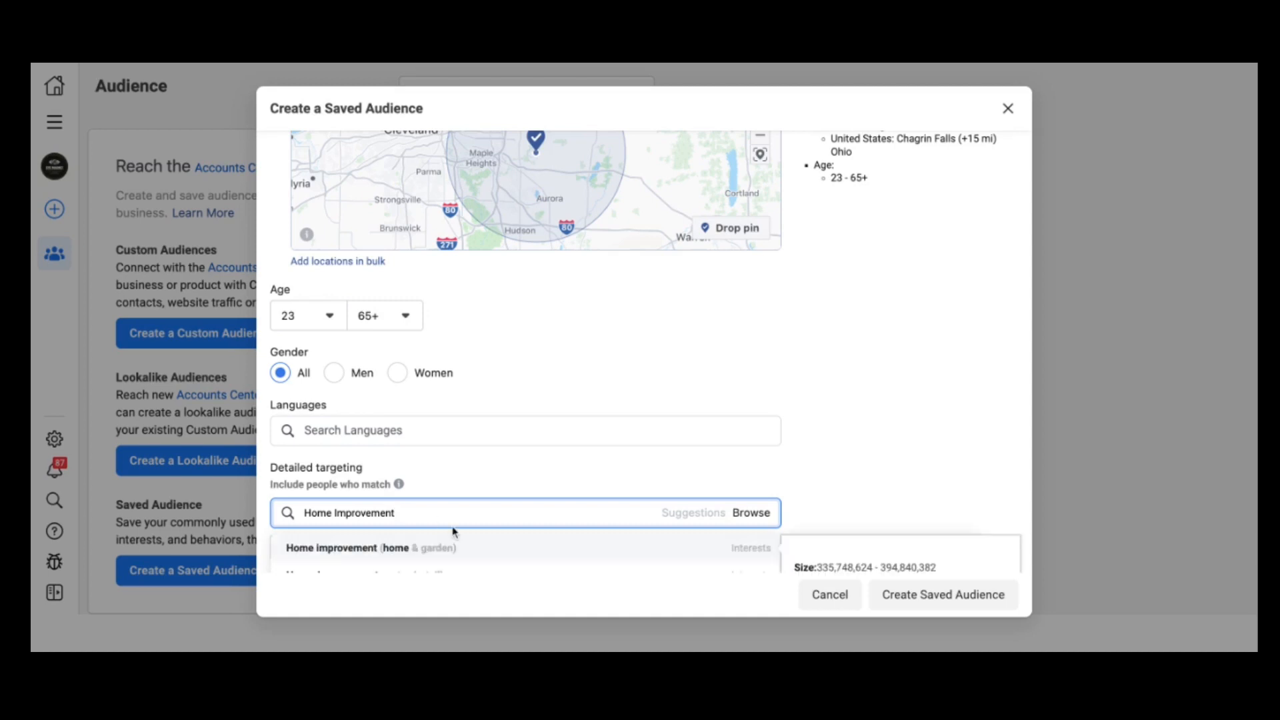
scroll(452, 532, "down", 3)
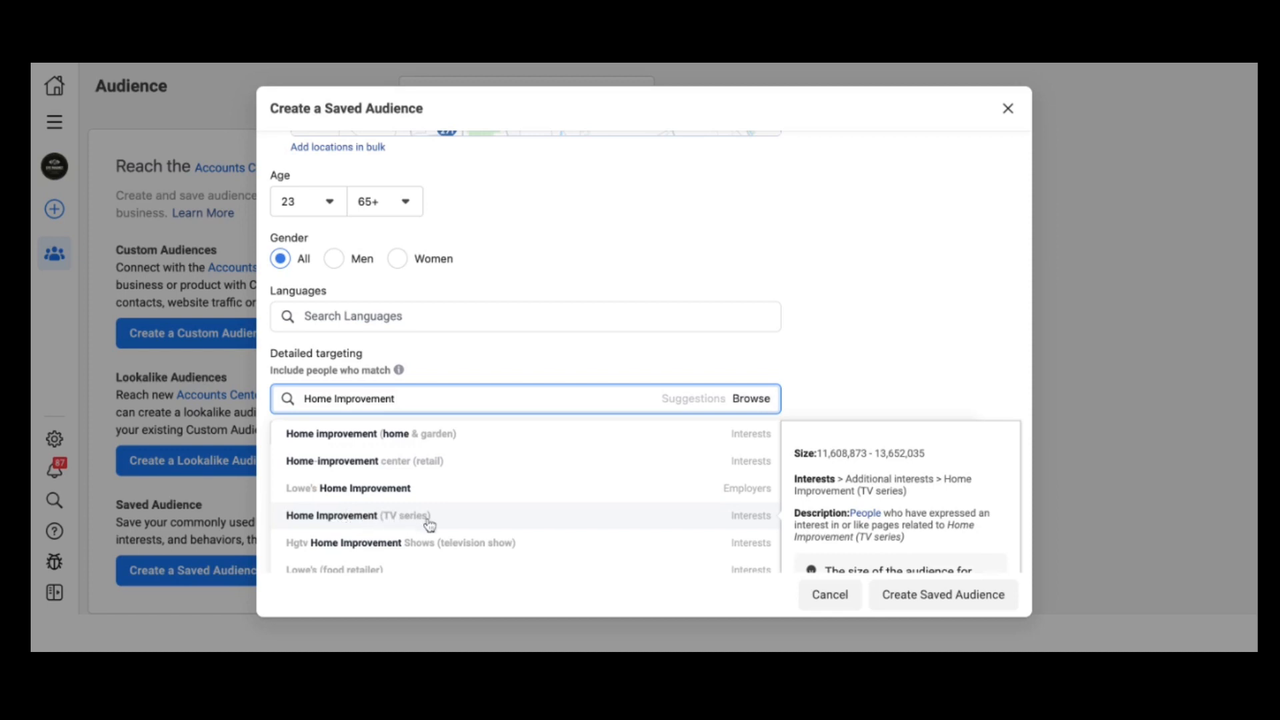
left_click(367, 440)
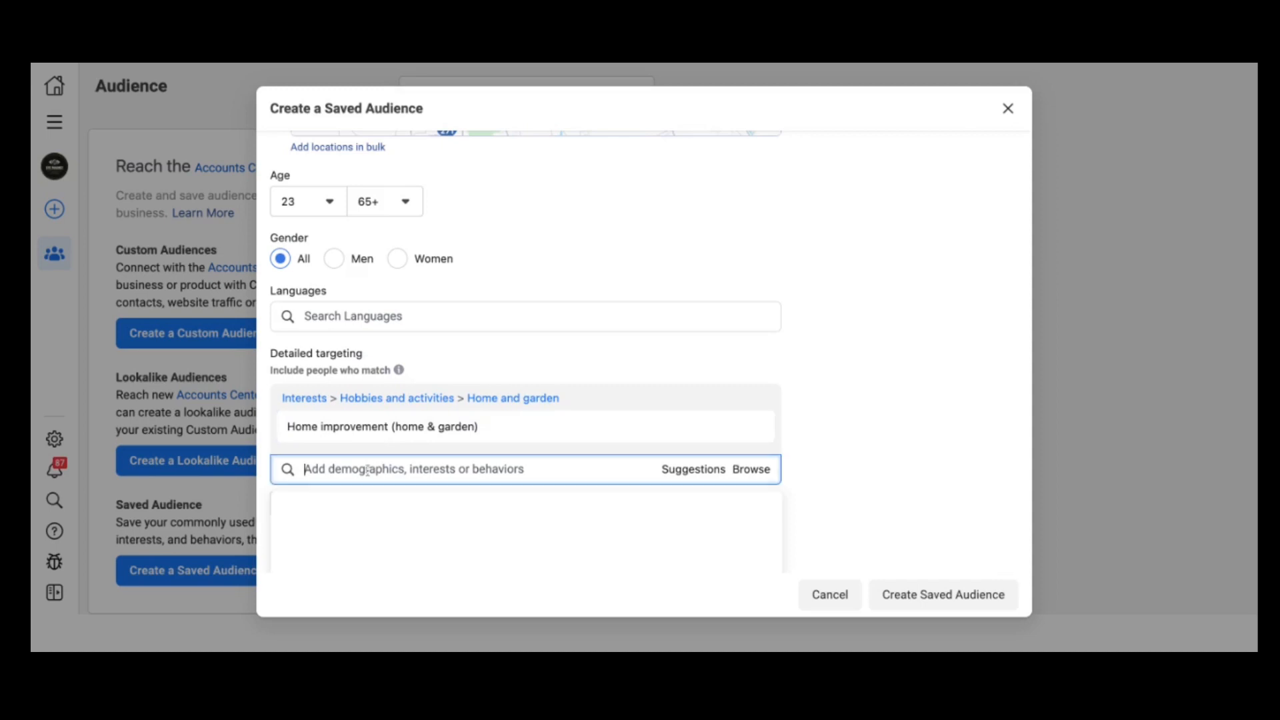
Step: Search detailed targeting for Home Improvement again and add the interest Home-improvement center (retail)
type("Home Imp")
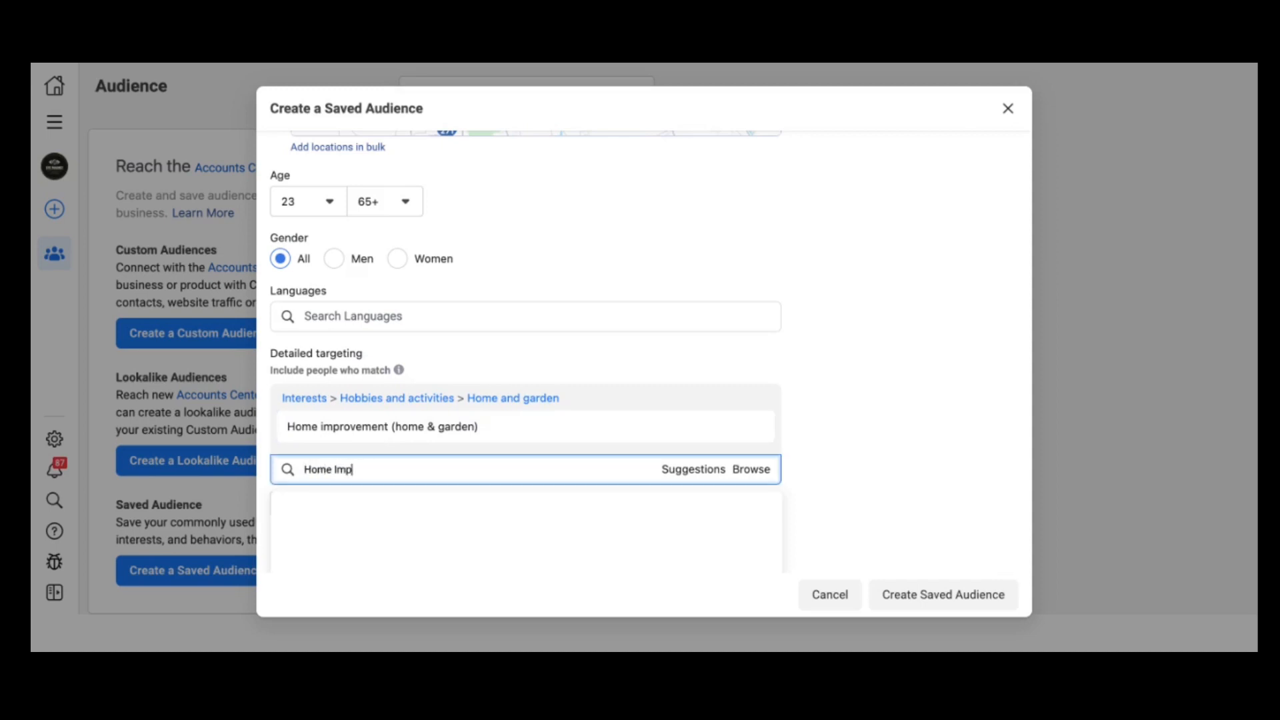
type("rovement")
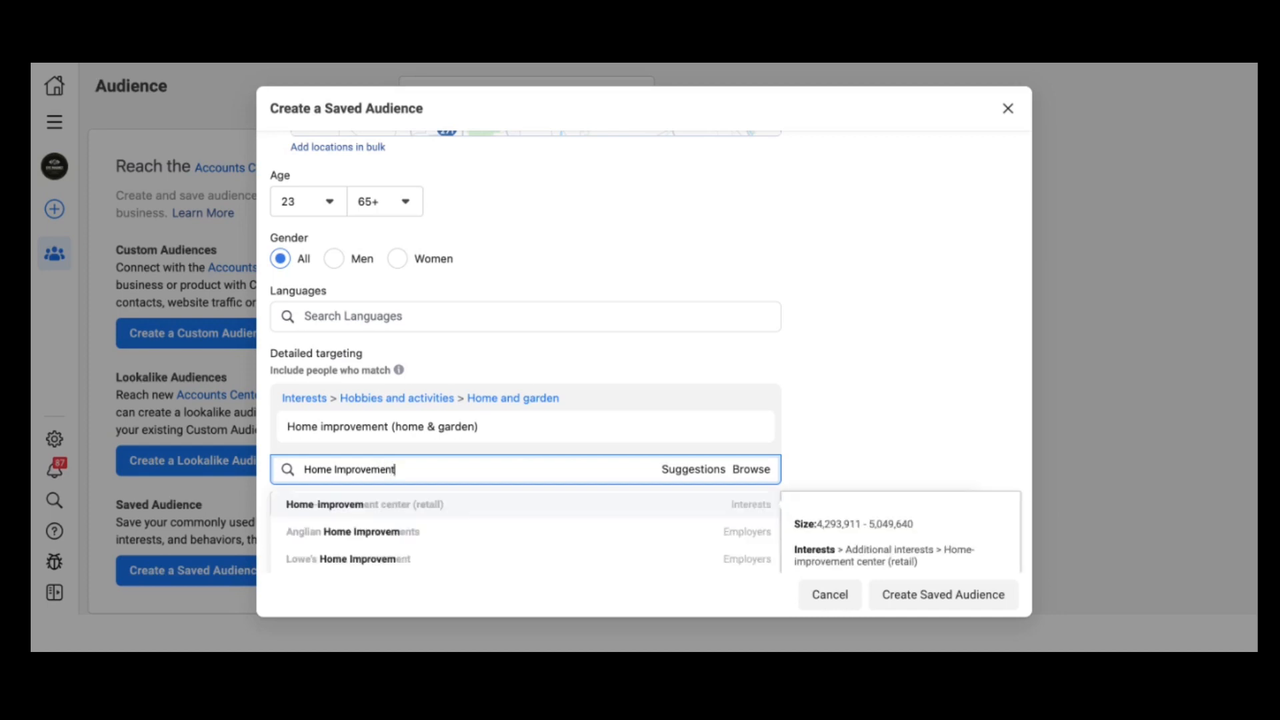
left_click(432, 510)
Step: Search detailed targeting for Home Equity Loan and add the interest Home equity loan (credit & lending)
scroll(789, 342, "down", 2)
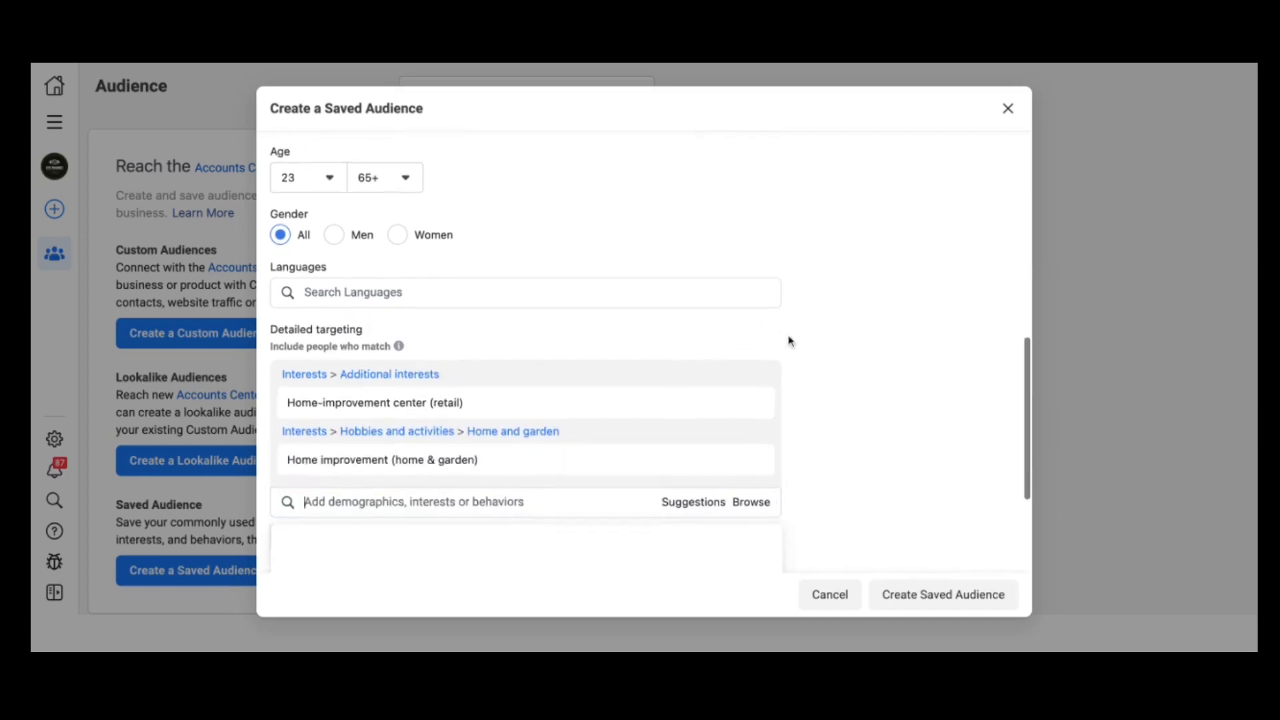
scroll(789, 341, "down", 1)
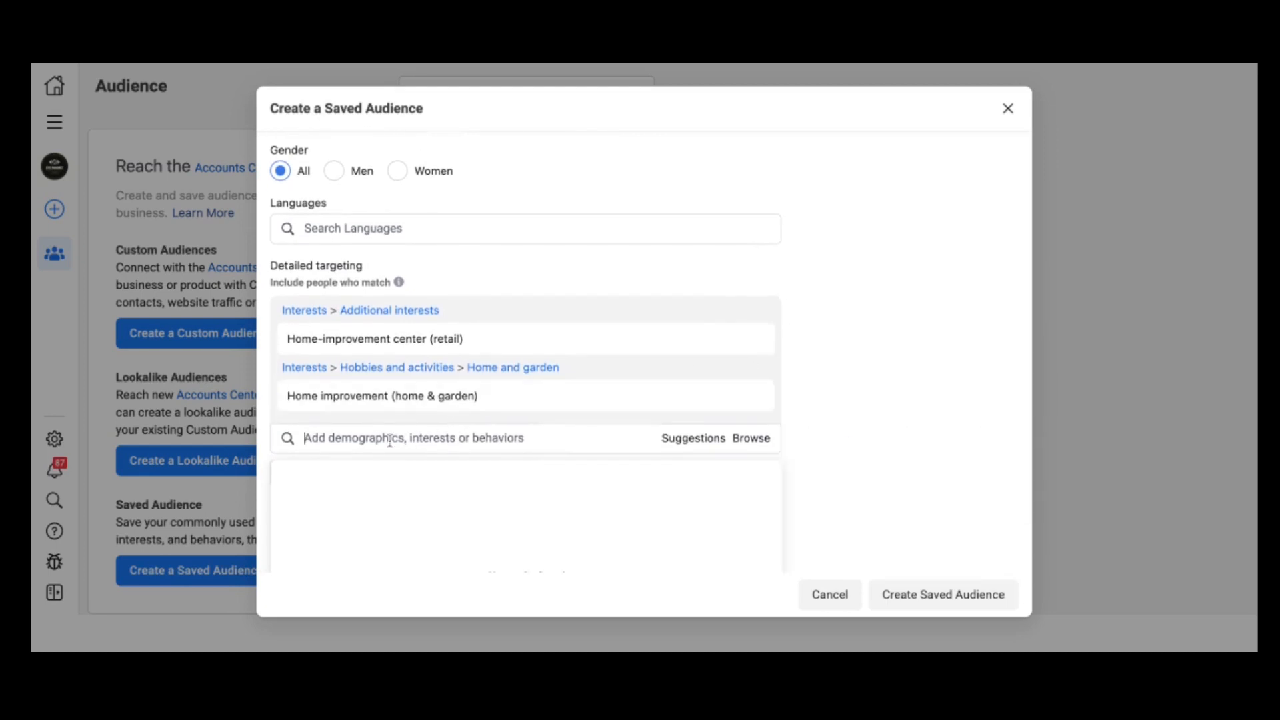
type("Home")
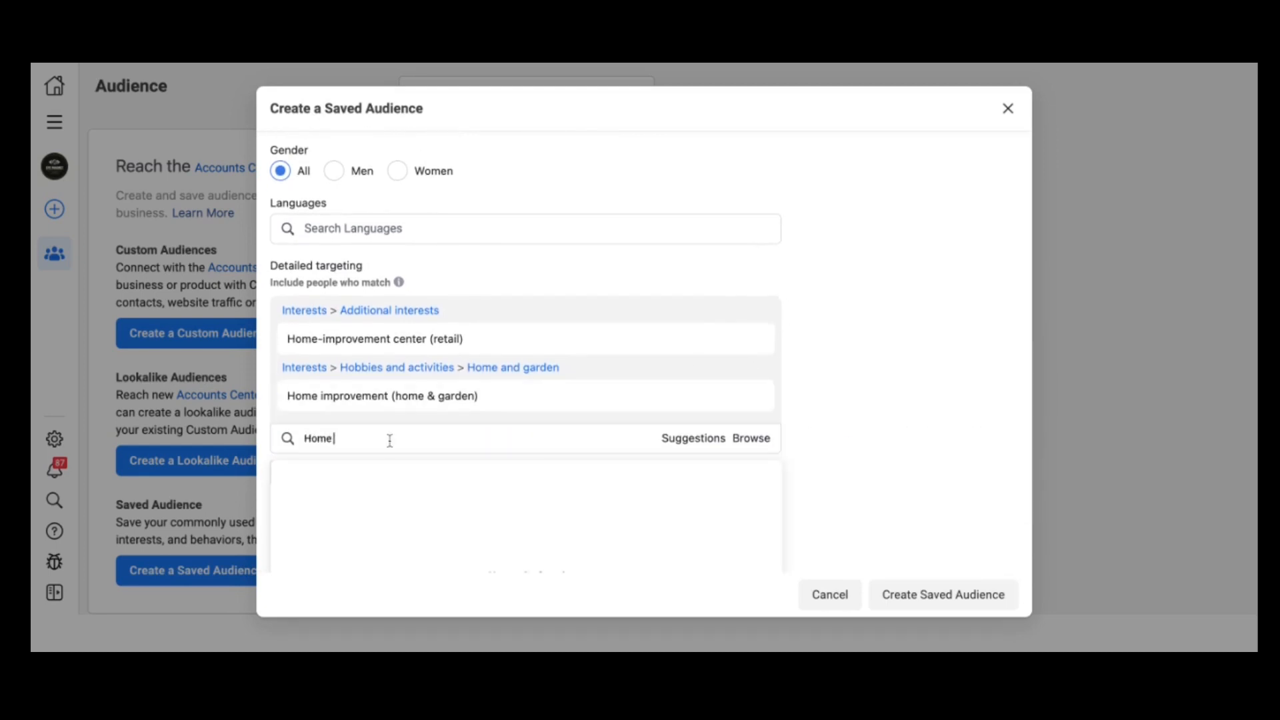
type(" Equity Loan")
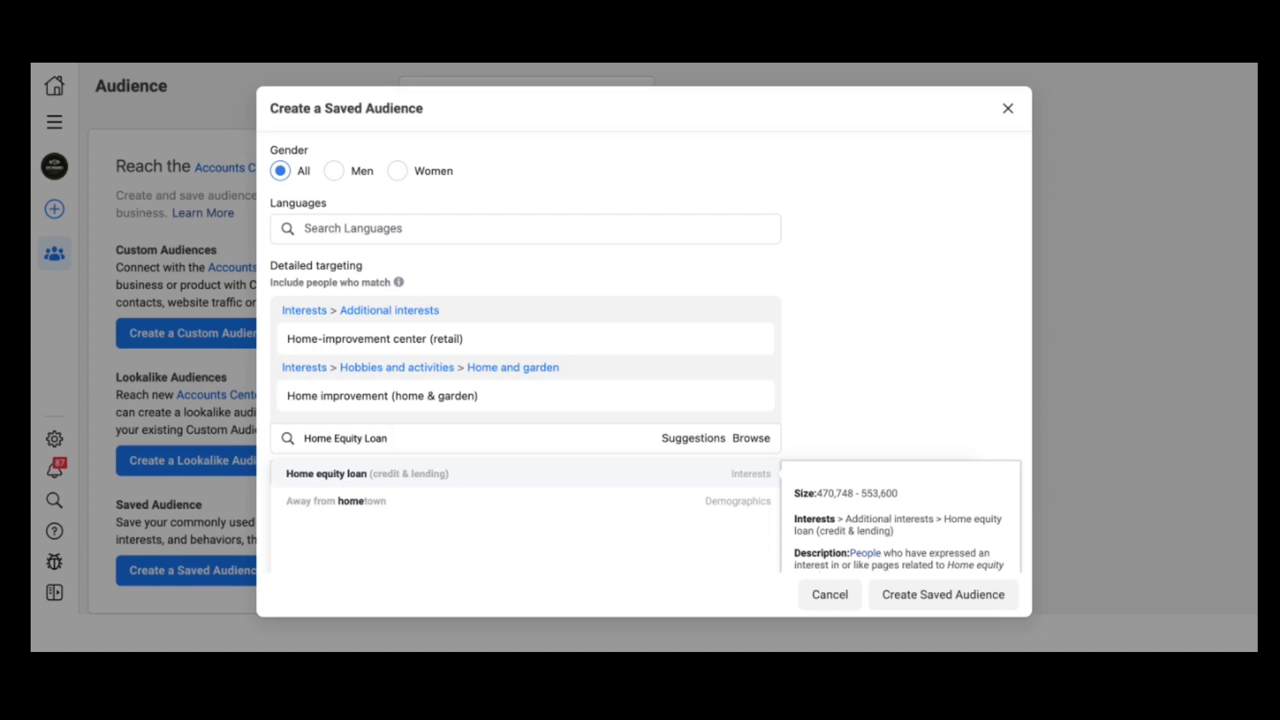
left_click(419, 474)
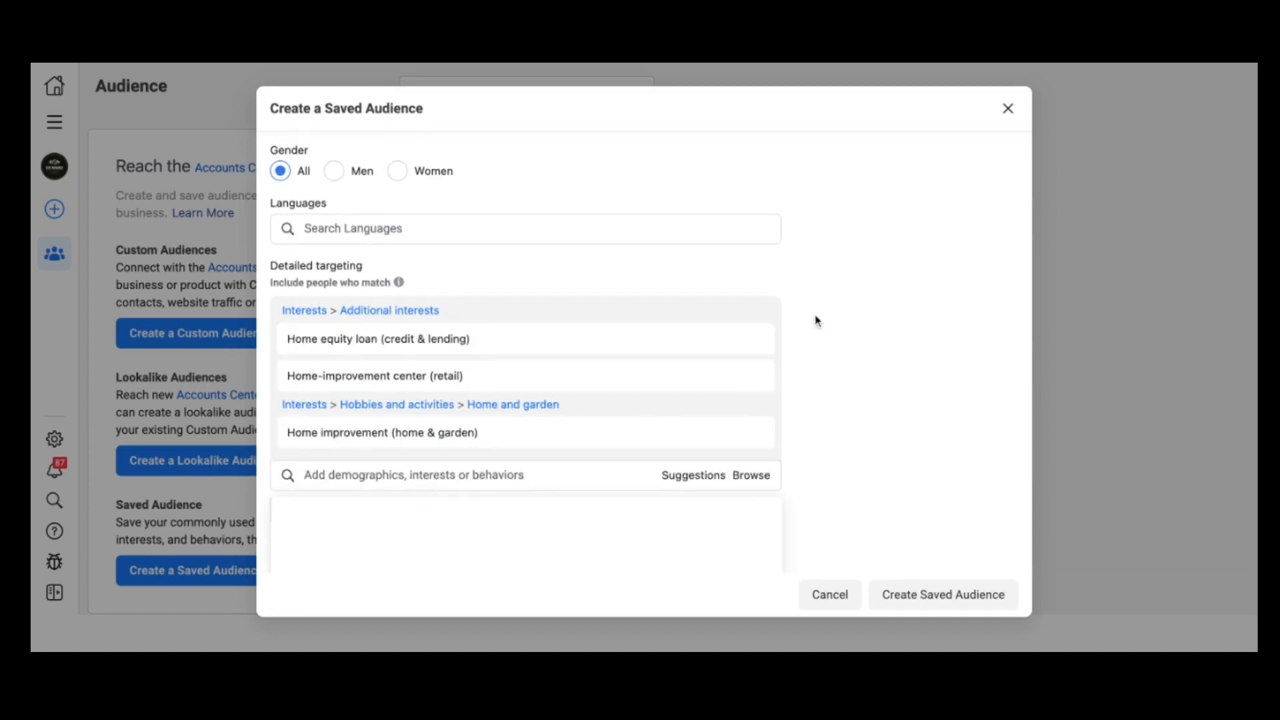
Step: Open the detailed targeting suggestions and add the interest Home equity line of credit (credit & lending)
scroll(838, 366, "down", 1)
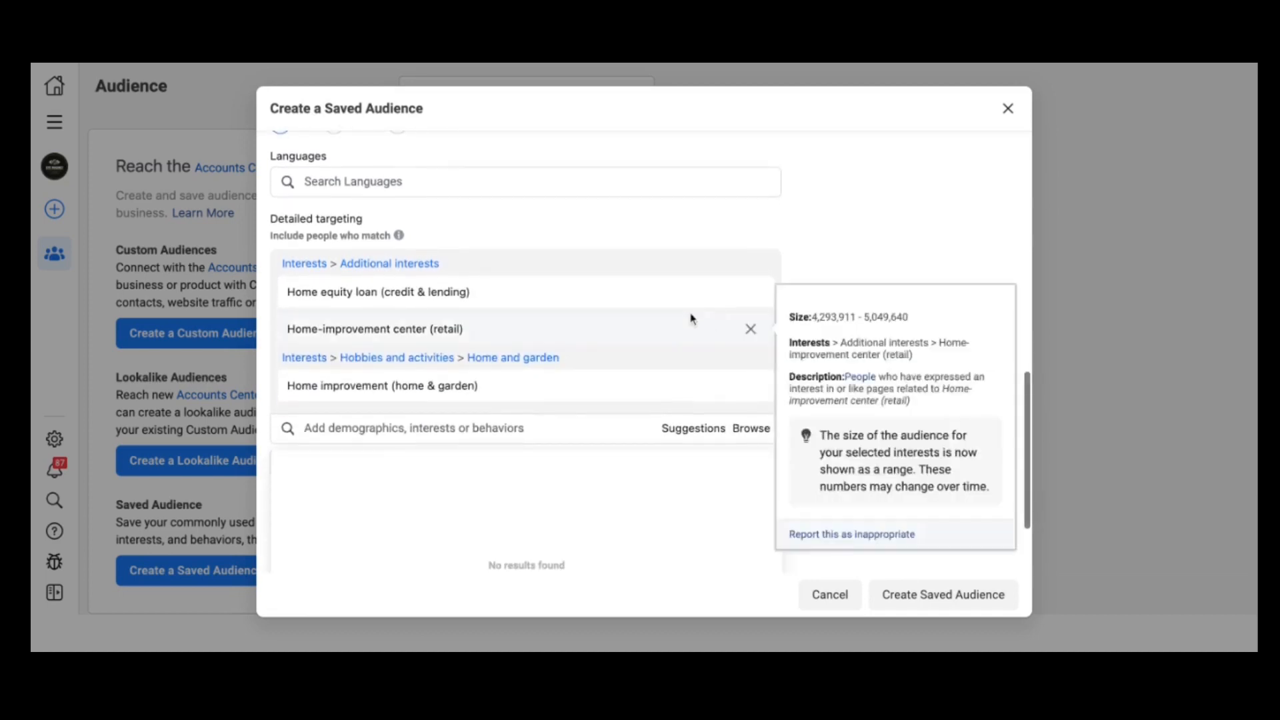
left_click(699, 432)
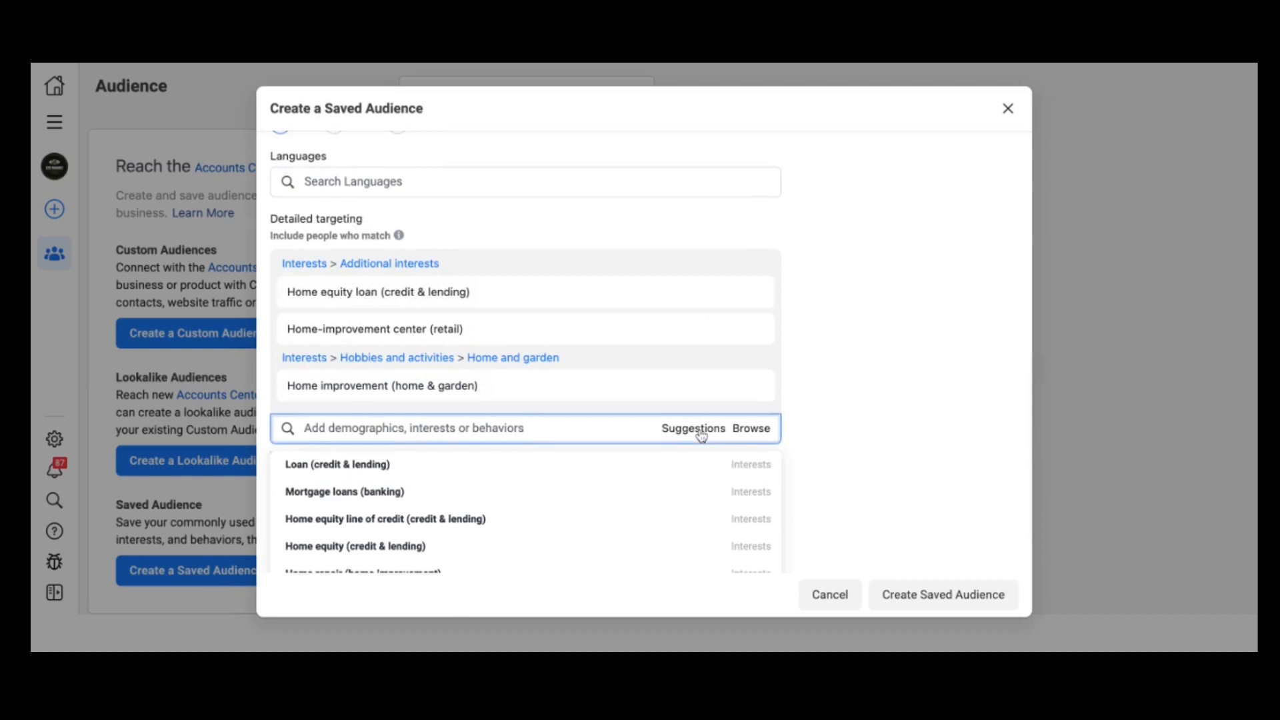
scroll(666, 491, "down", 3)
scroll(667, 491, "up", 3)
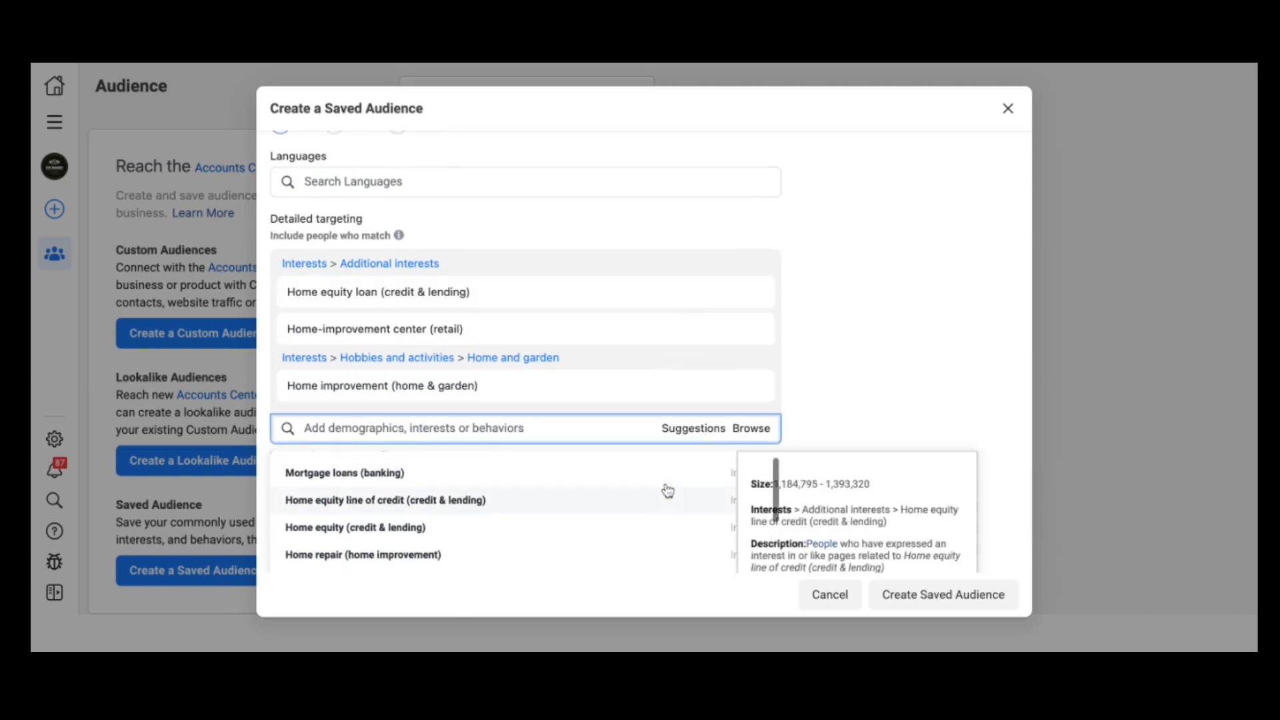
scroll(660, 509, "up", 1)
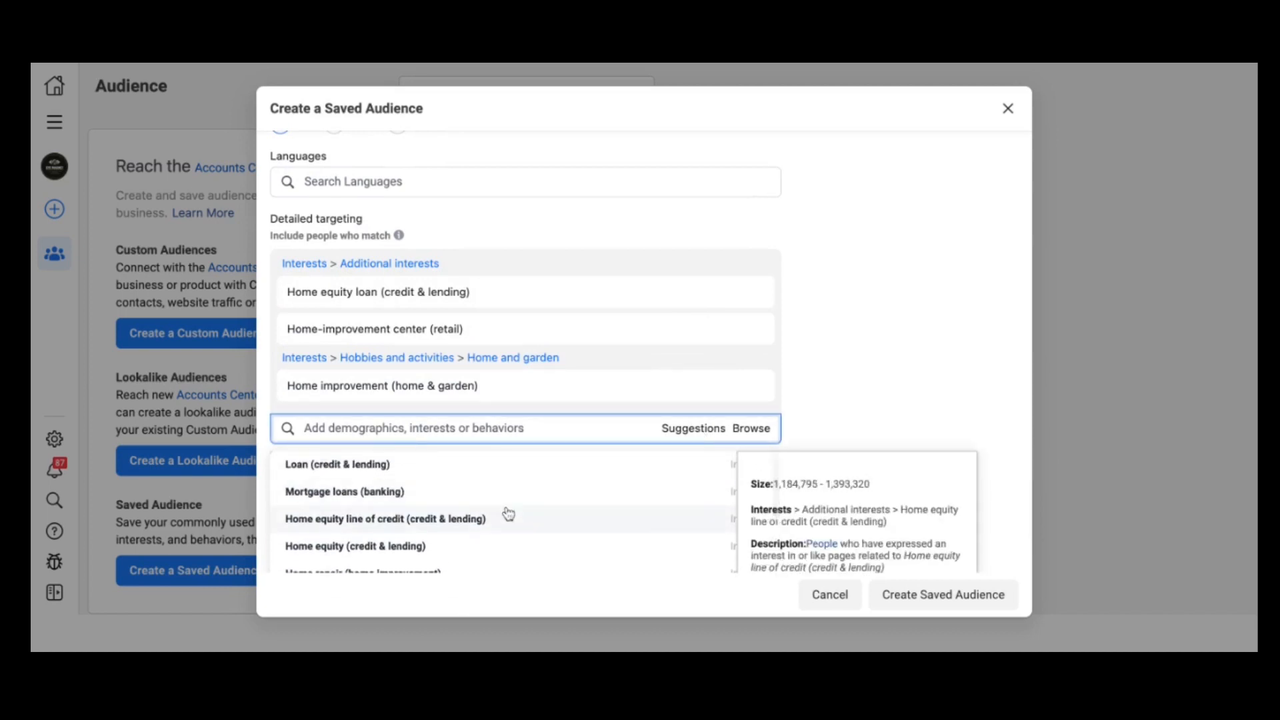
left_click(449, 520)
Step: Add the suggested interest Cash out refinancing (credit & lending) to the detailed targeting
scroll(449, 528, "down", 1)
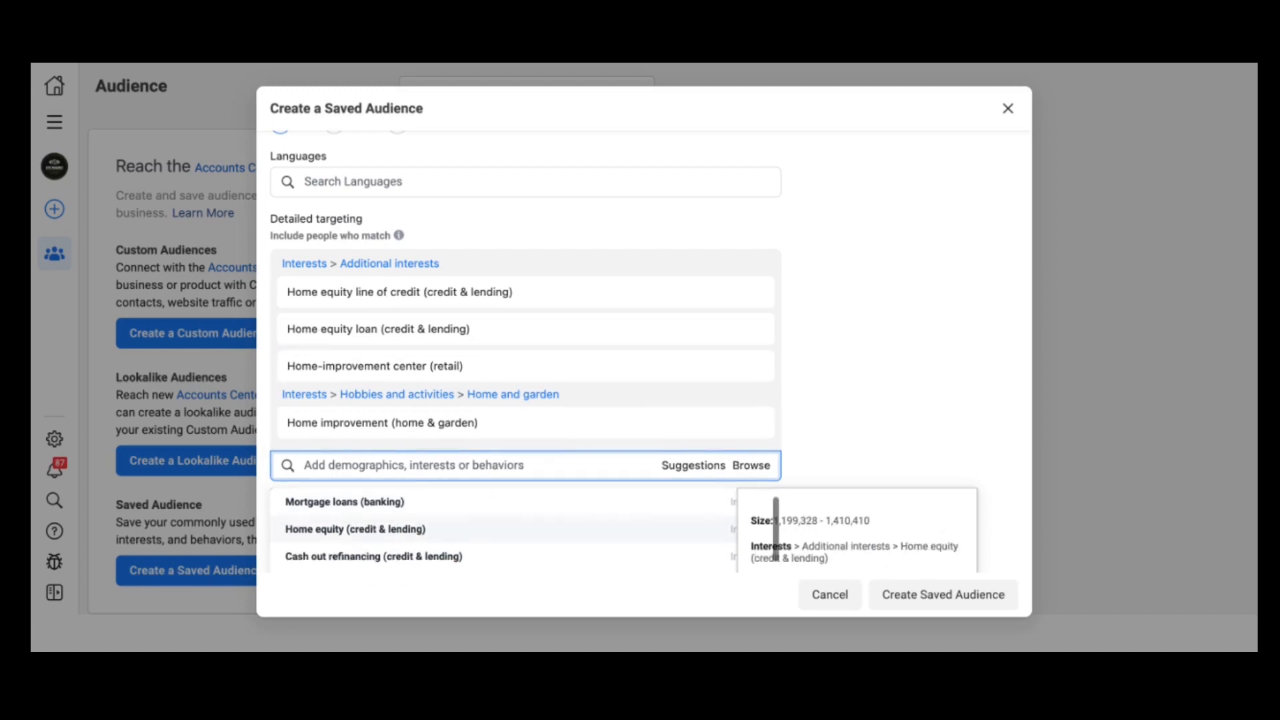
scroll(424, 529, "down", 2)
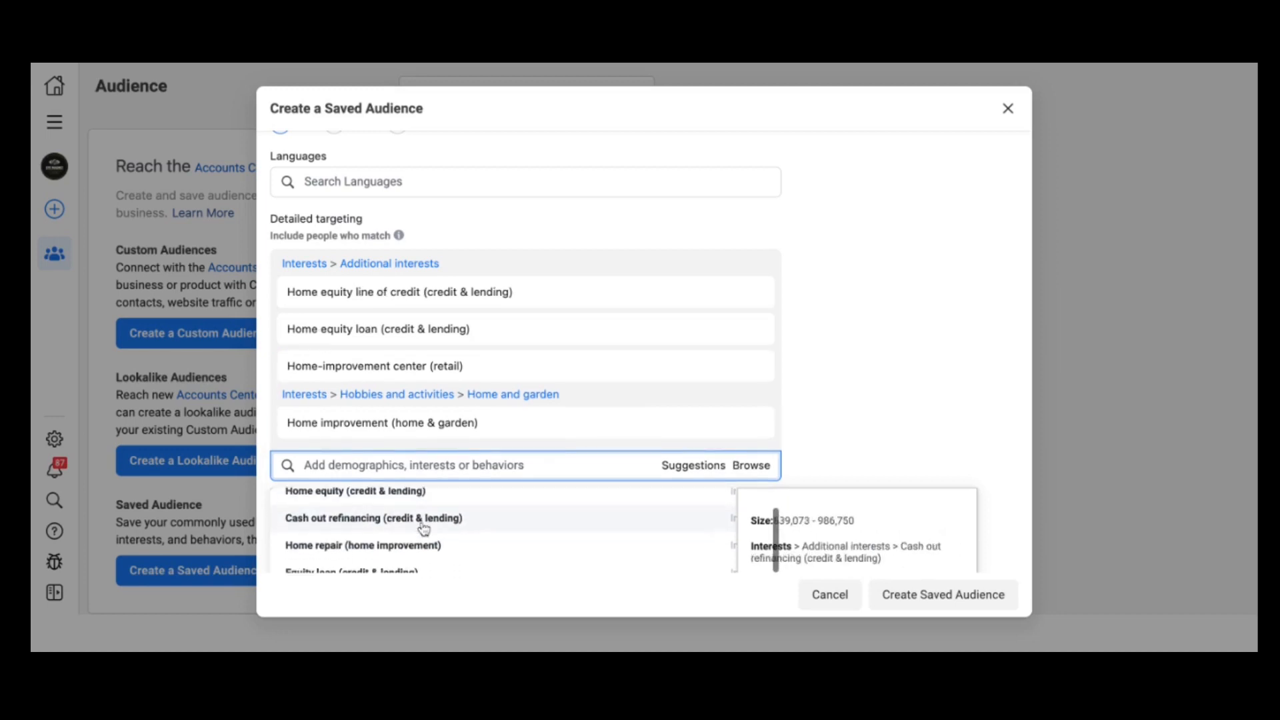
left_click(420, 526)
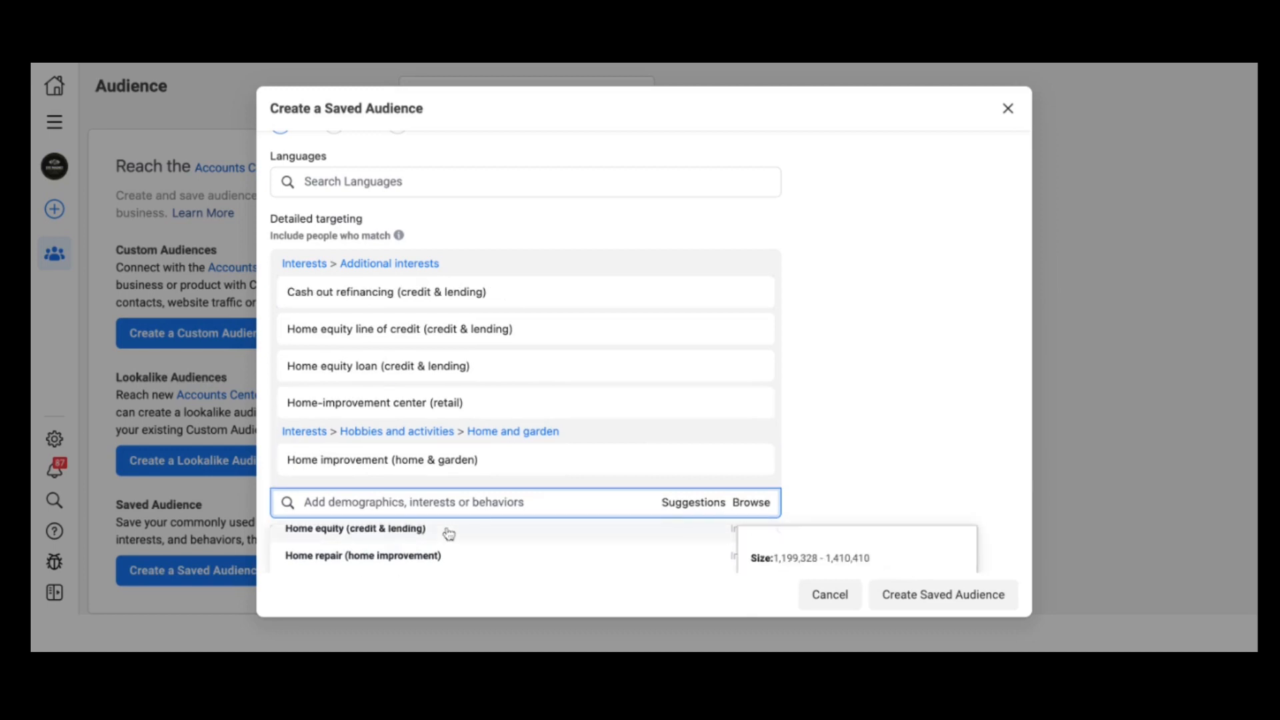
Step: Search detailed targeting for Home Depot, add the interest The Home Depot (retailer), and check the updated audience size estimate
scroll(460, 557, "down", 3)
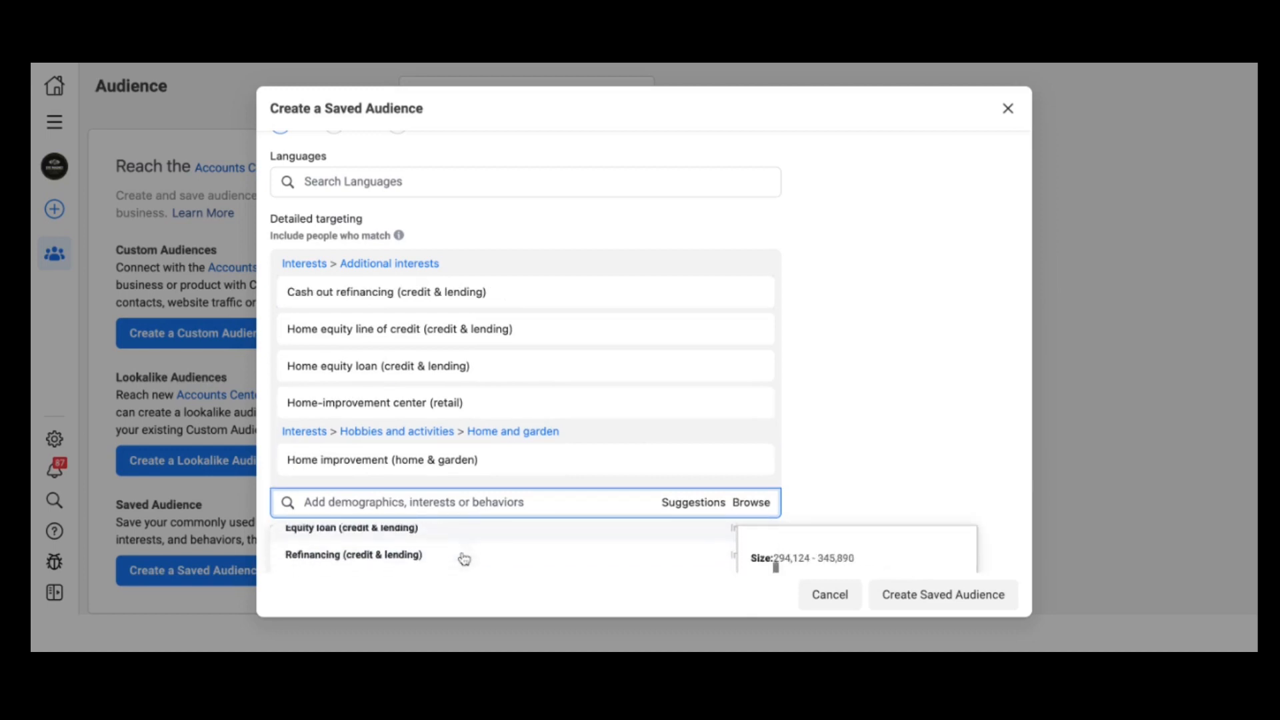
scroll(465, 559, "down", 3)
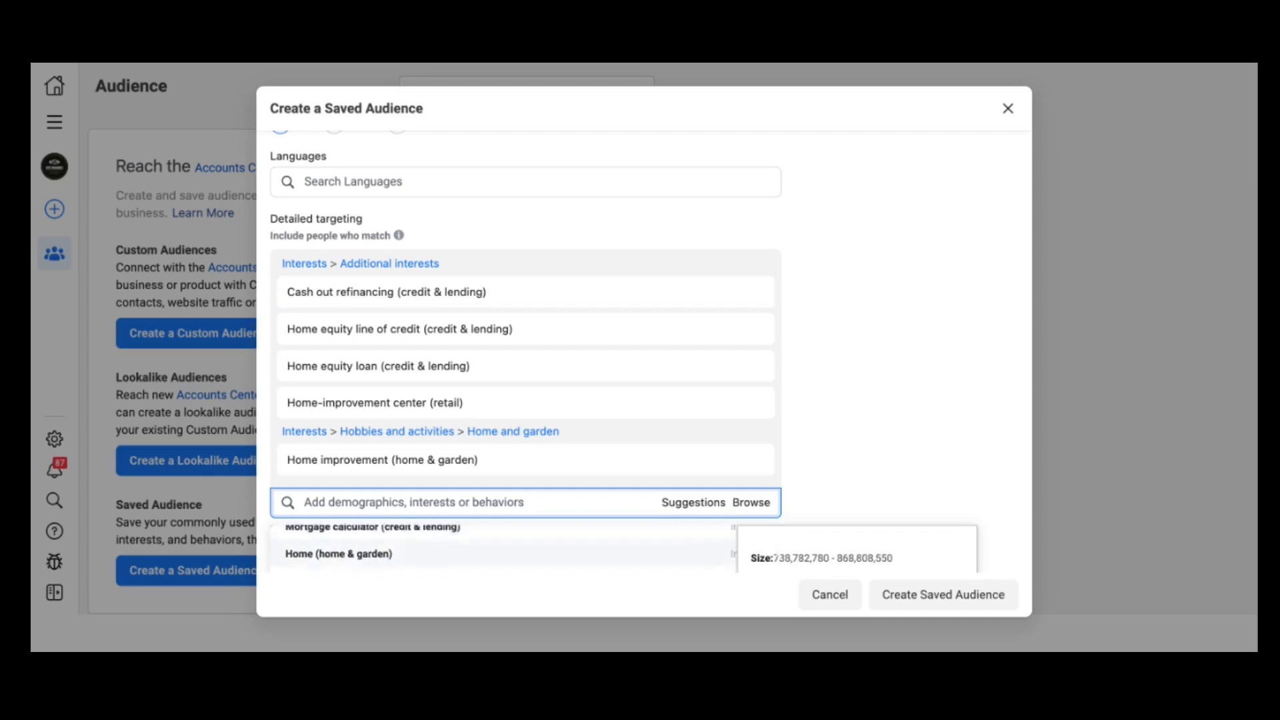
scroll(460, 558, "down", 3)
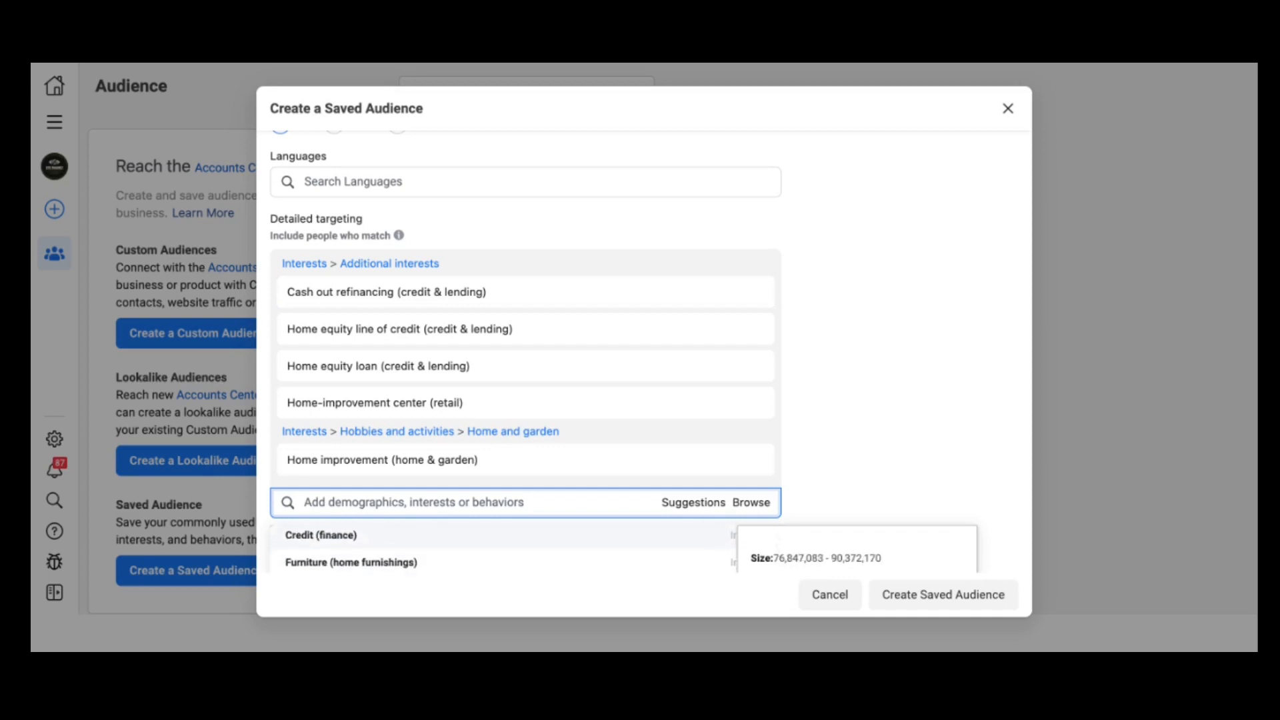
scroll(460, 553, "down", 4)
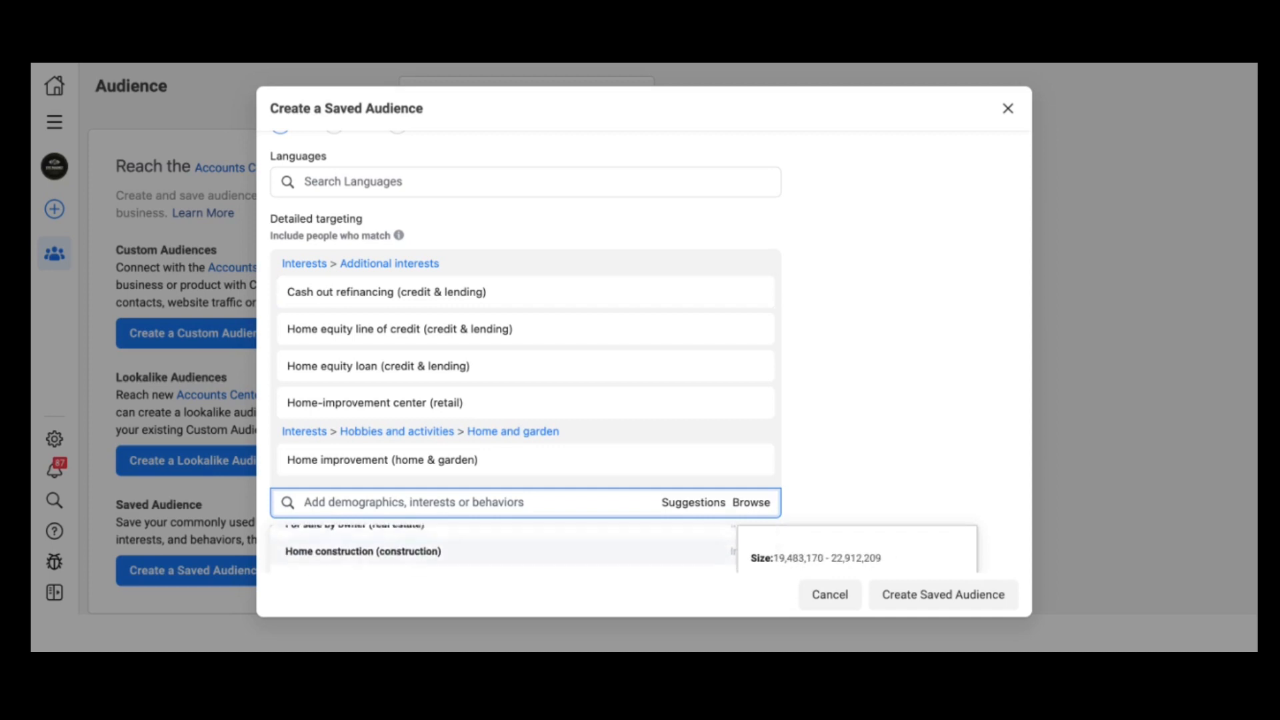
scroll(500, 550, "down", 3)
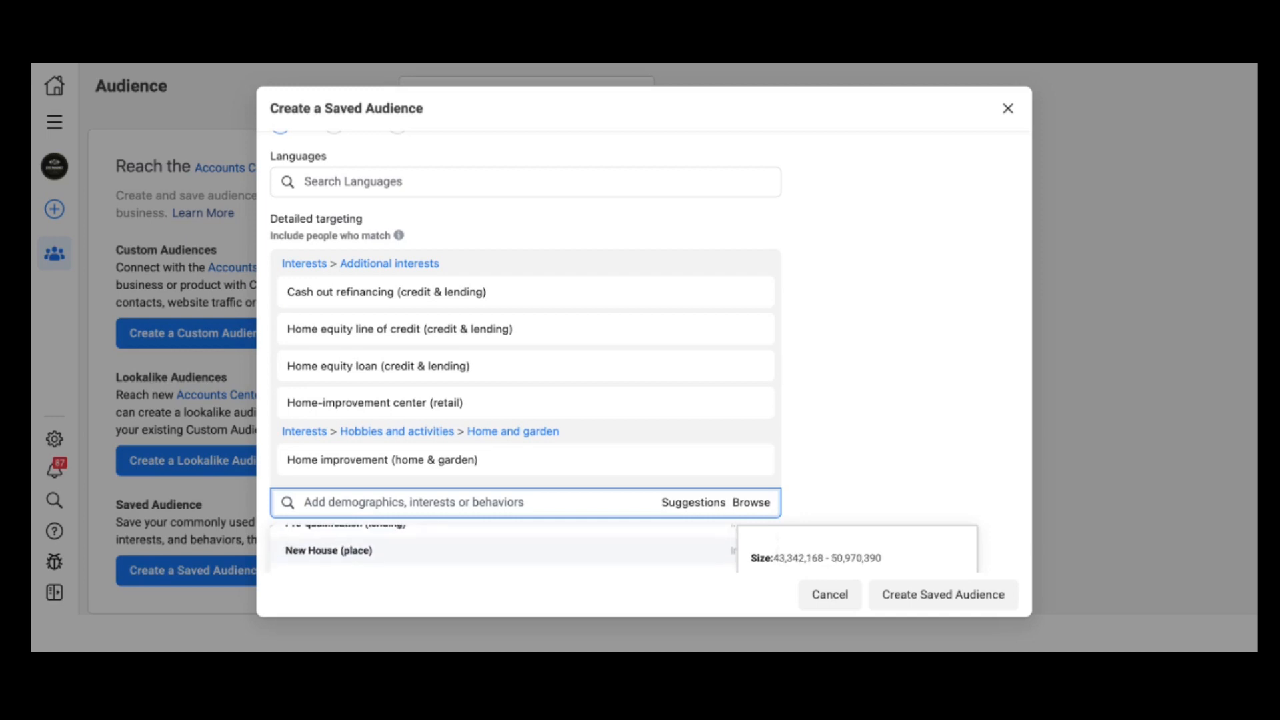
left_click(381, 506)
type("H")
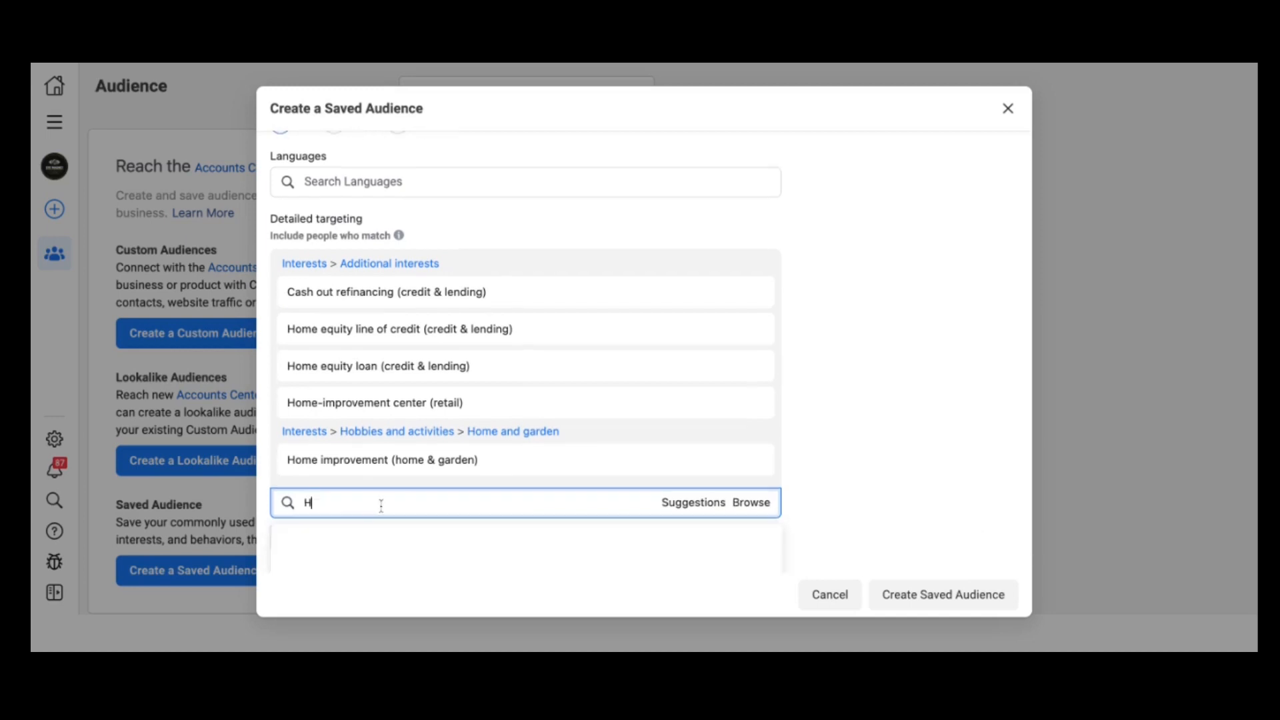
type("ome Depot")
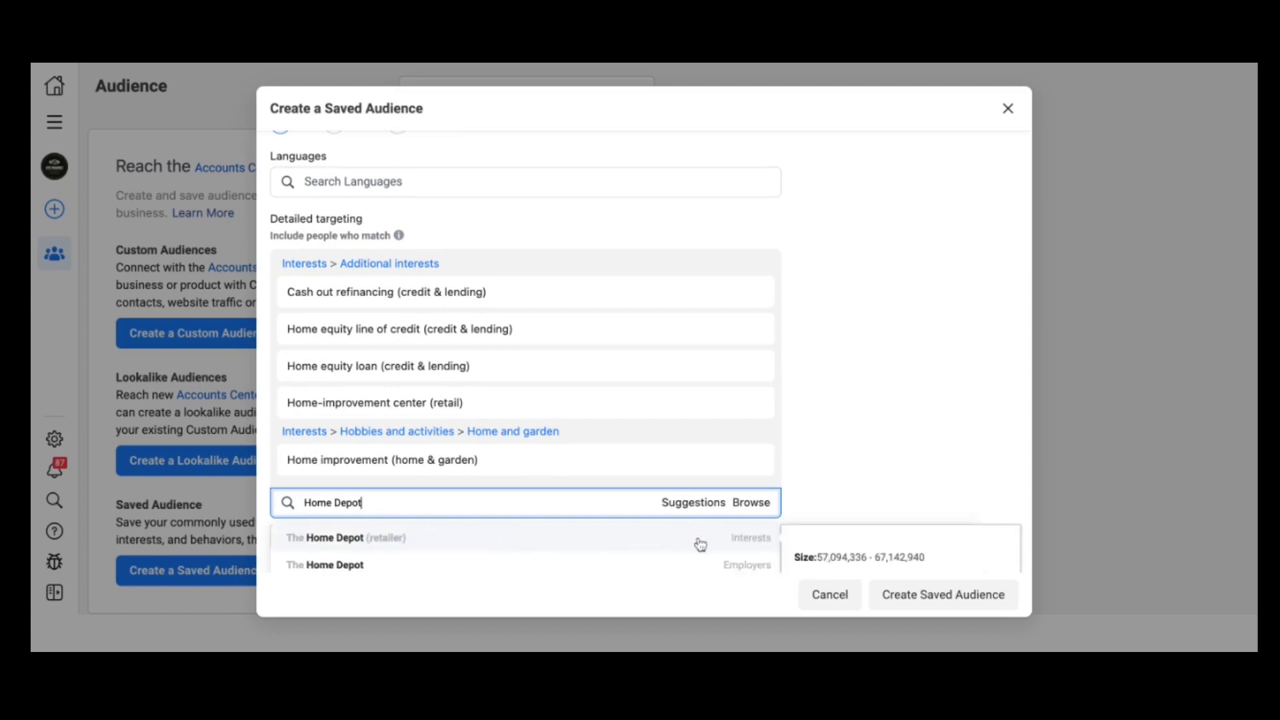
left_click(534, 533)
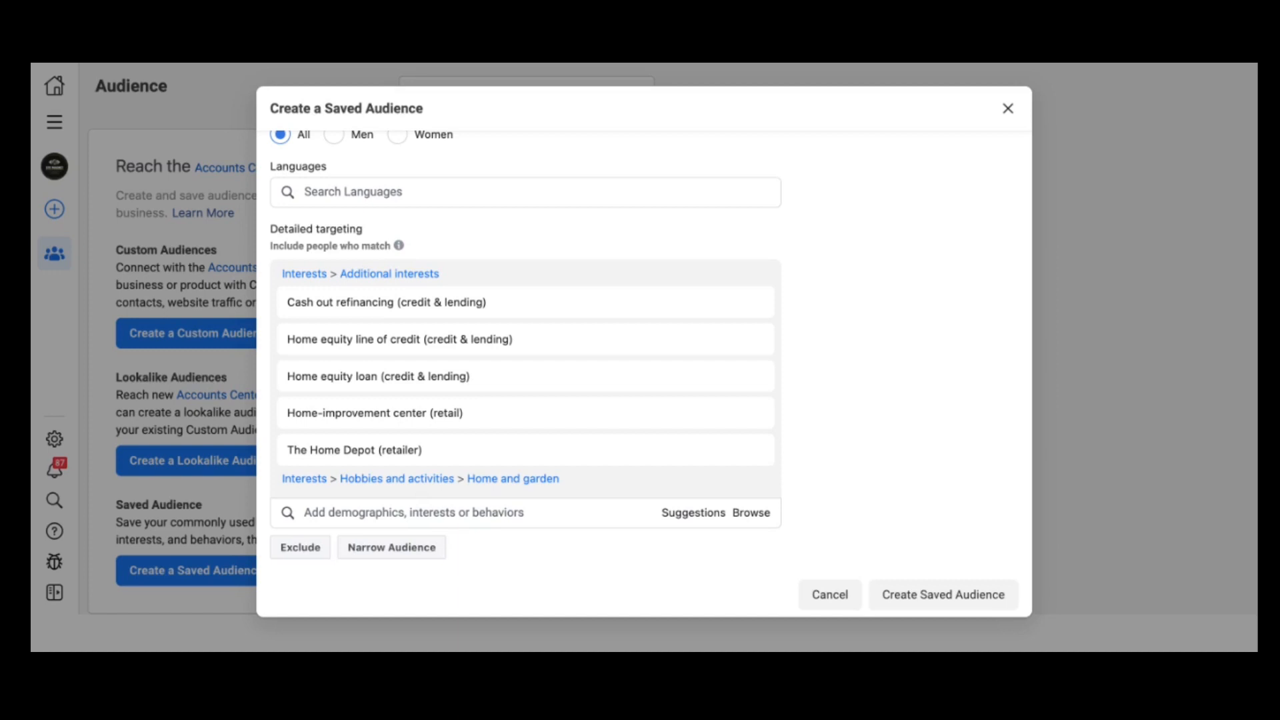
scroll(650, 350, "up", 5)
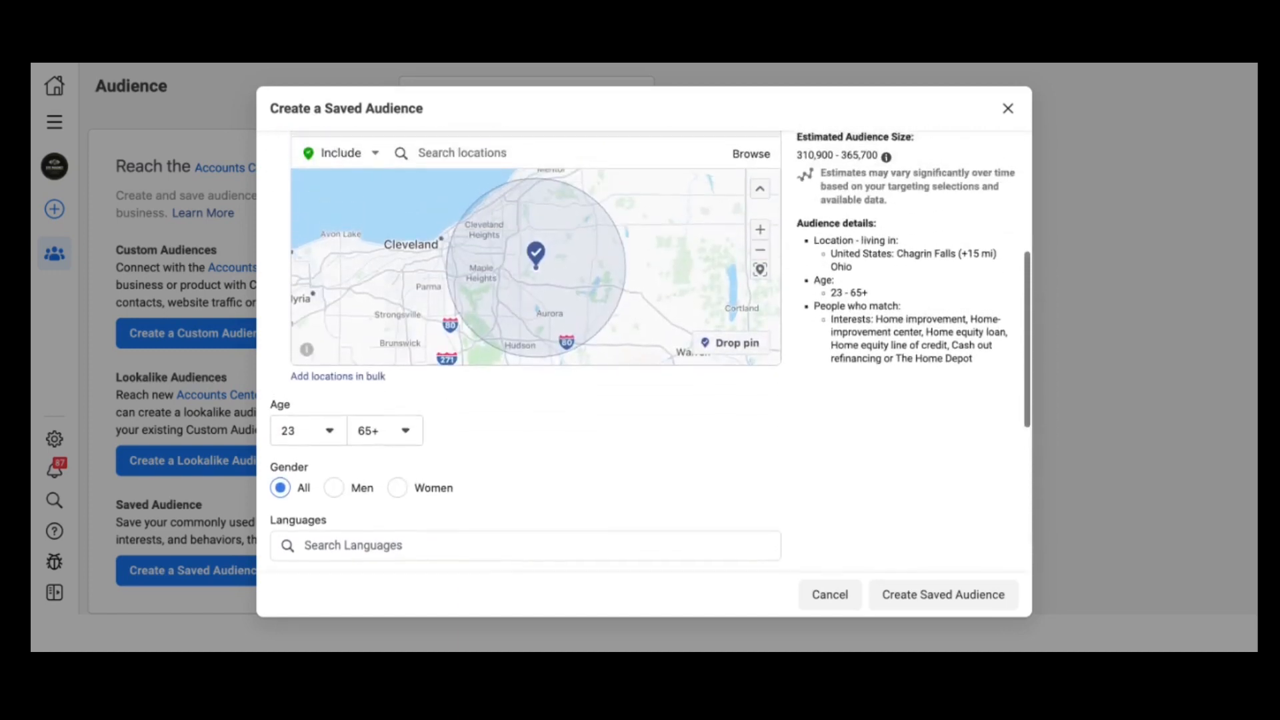
scroll(805, 226, "up", 1)
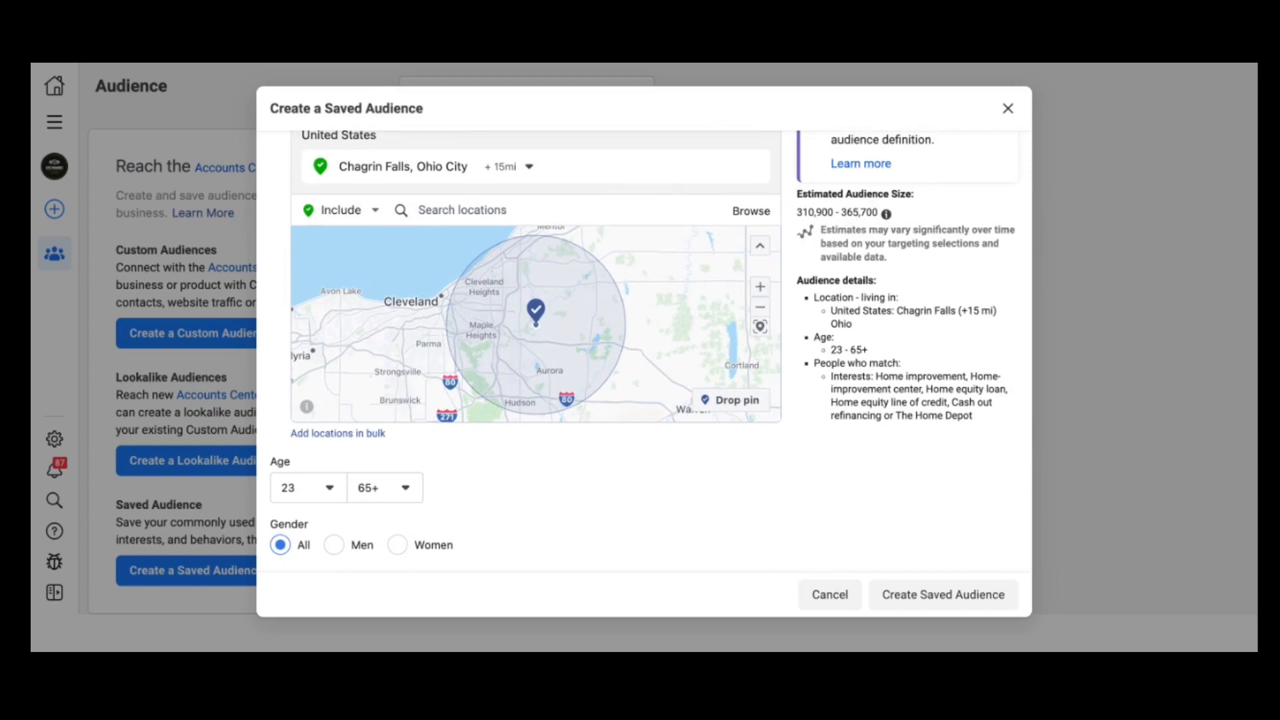
Step: Narrow the audience by adding a second detailed targeting condition that people must also match
scroll(650, 350, "down", 6)
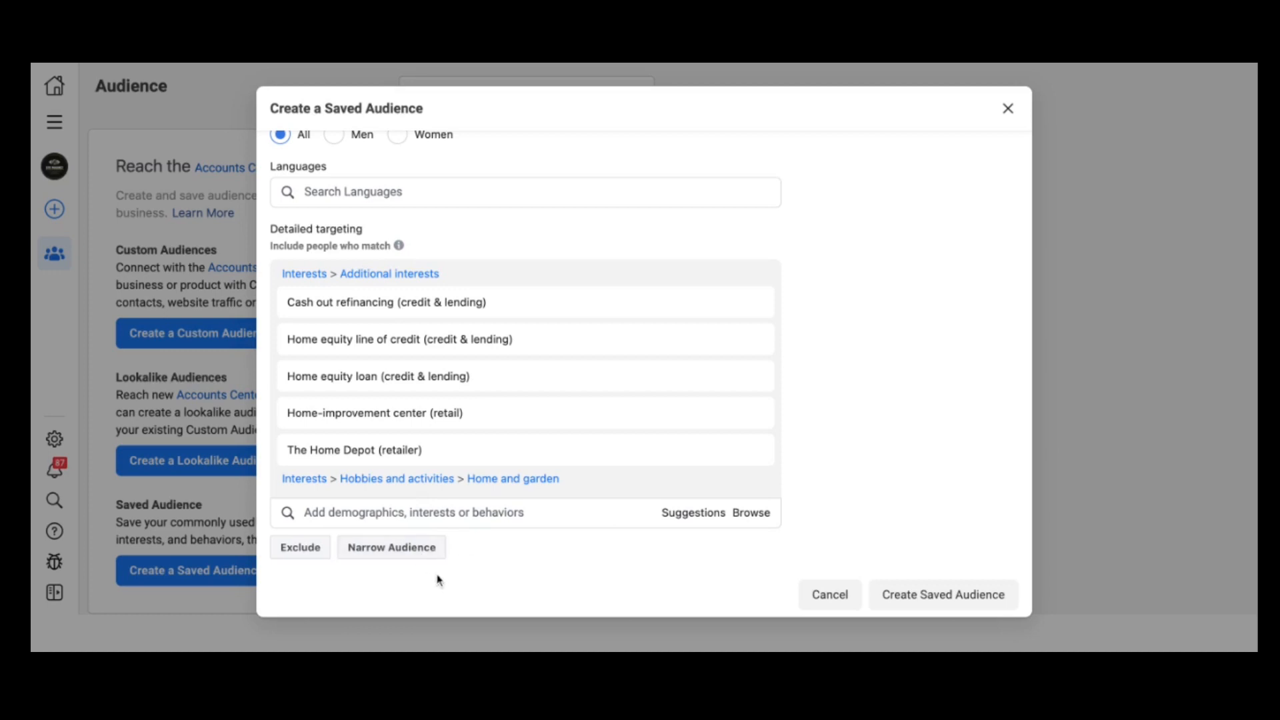
left_click(398, 556)
scroll(655, 472, "down", 1)
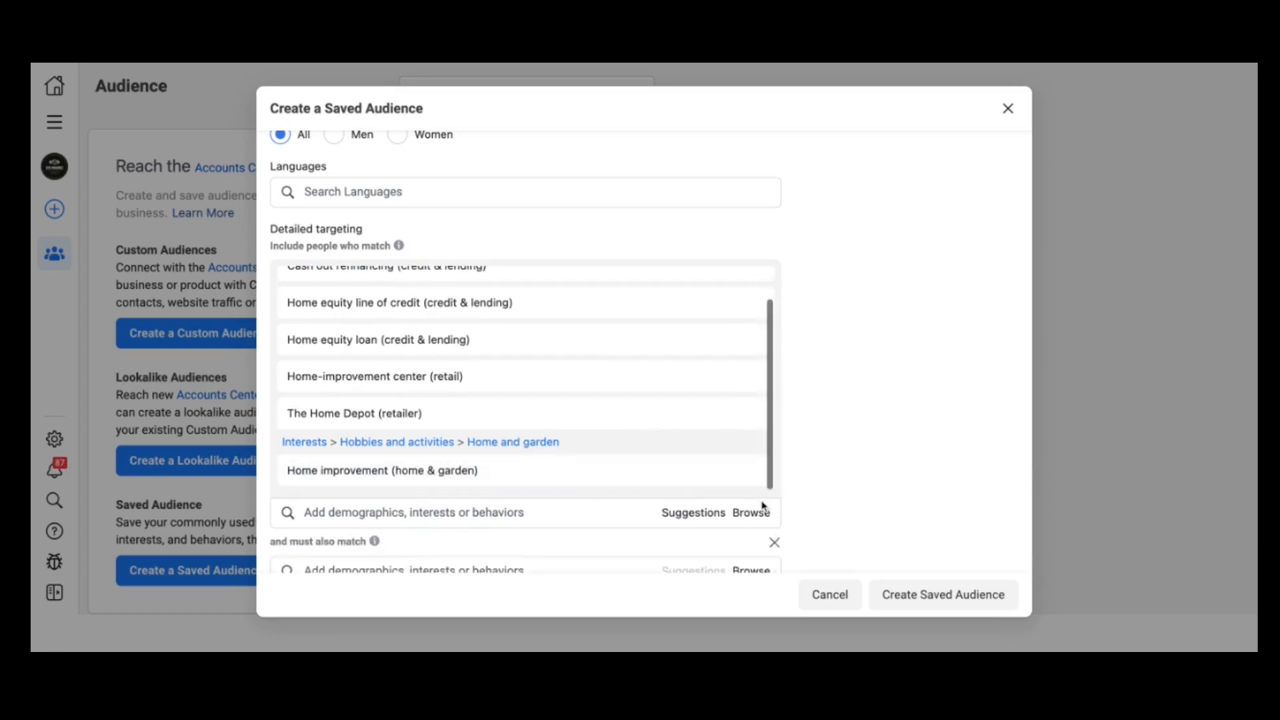
scroll(849, 366, "down", 2)
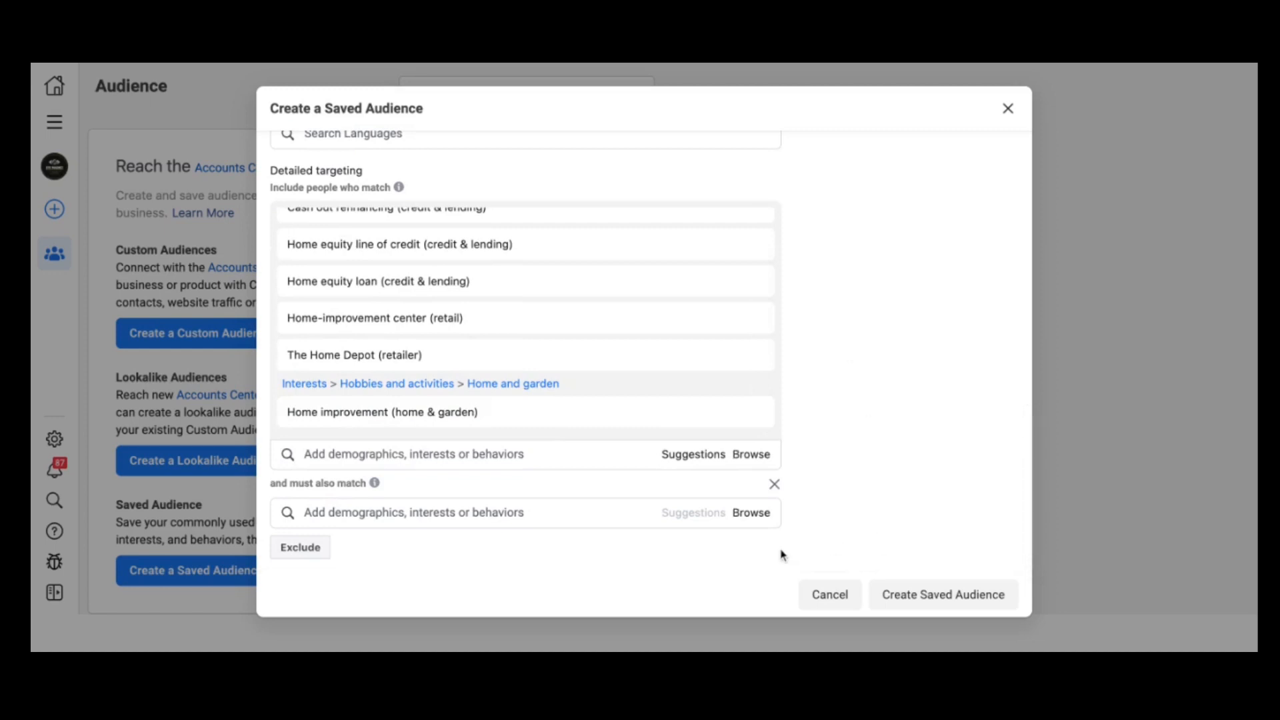
Step: Browse the must-also-match condition to Demographics > Financial > Income and add Household income: top 10%-25% of ZIP codes (US)
left_click(754, 518)
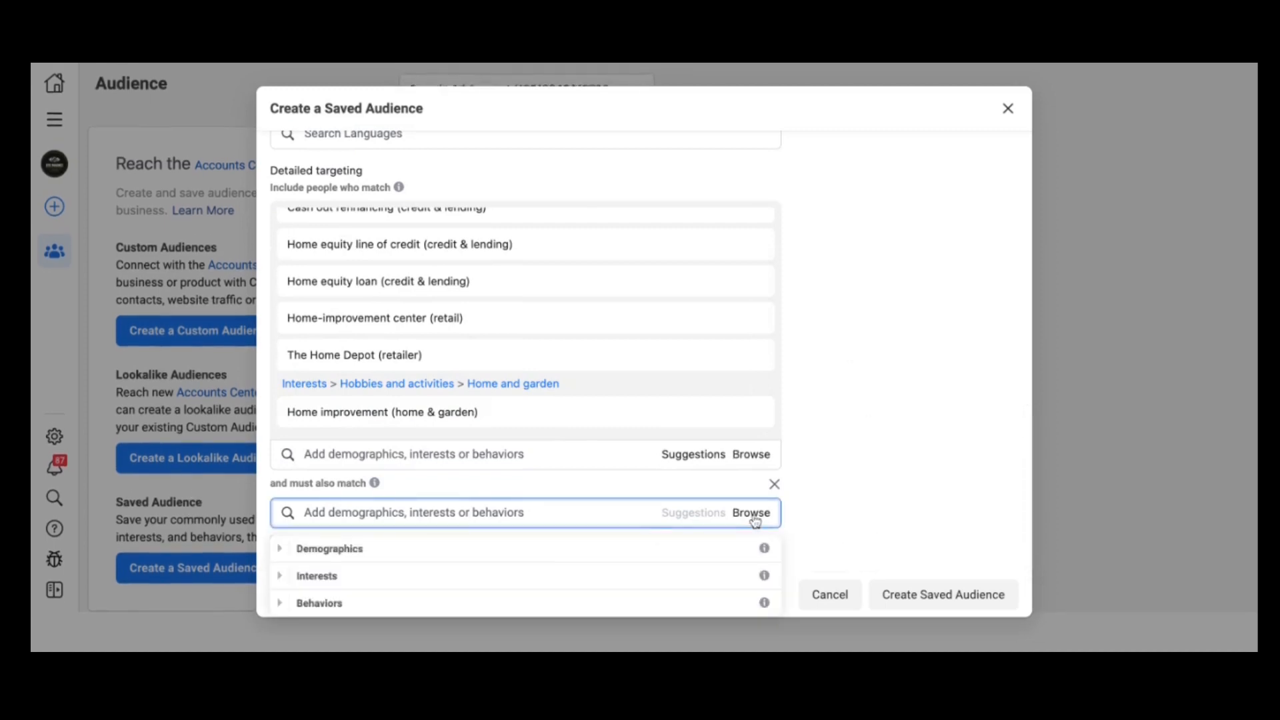
left_click(281, 549)
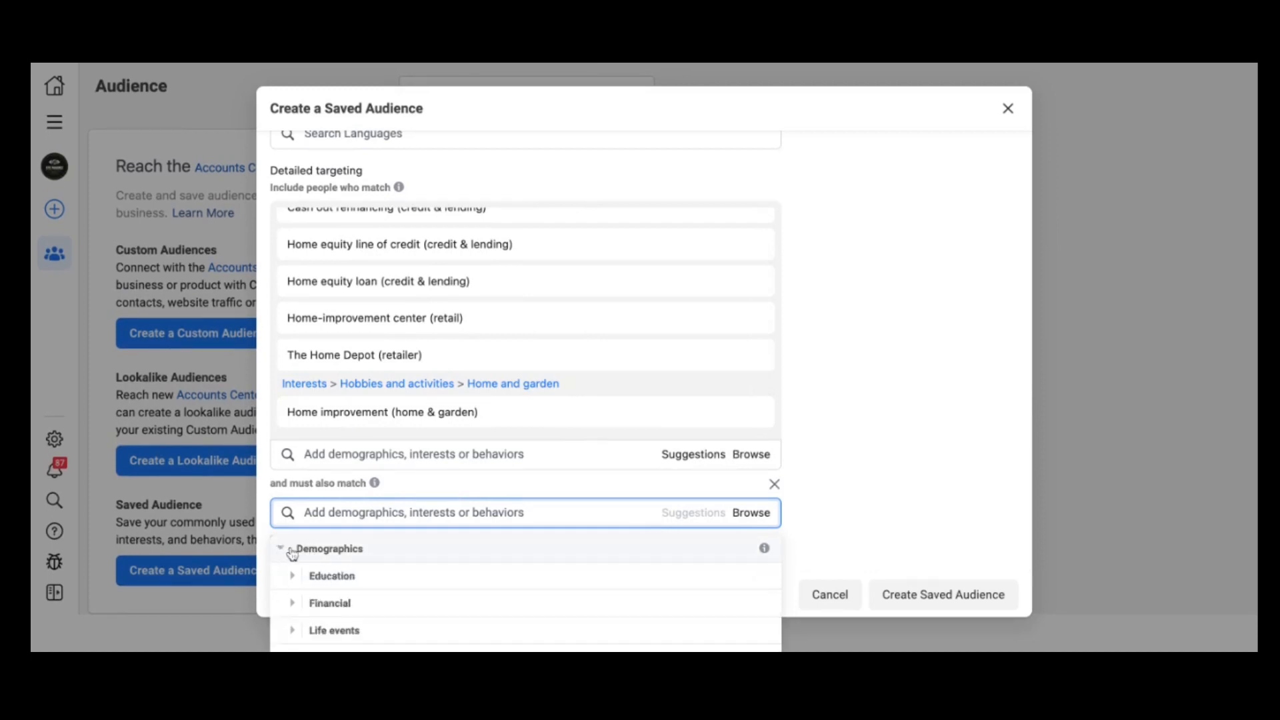
scroll(292, 554, "down", 1)
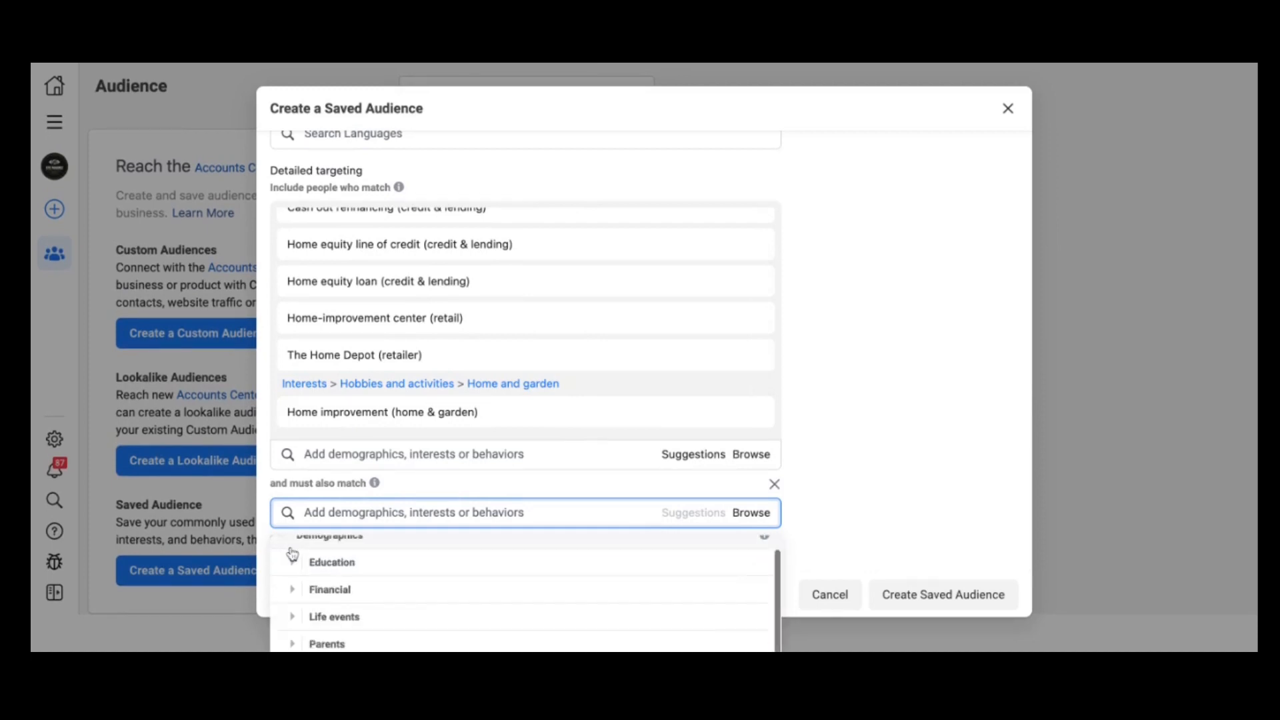
left_click(297, 591)
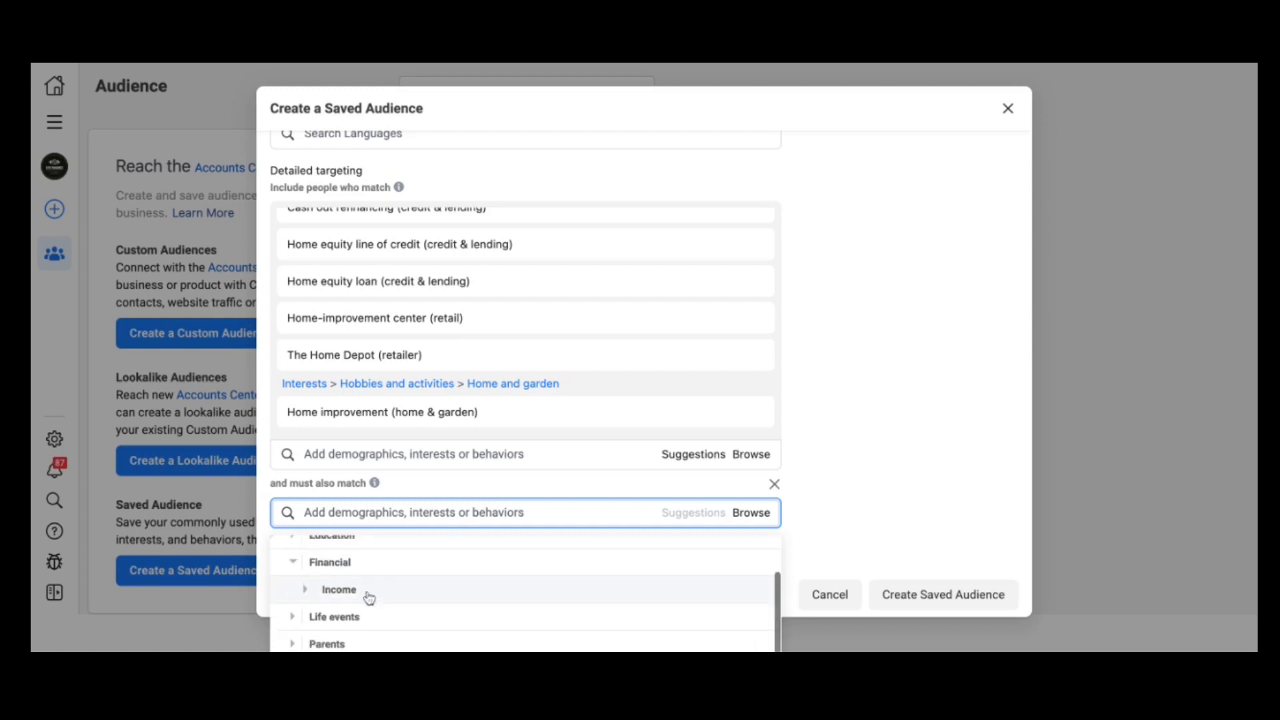
left_click(306, 591)
mouse_move(423, 600)
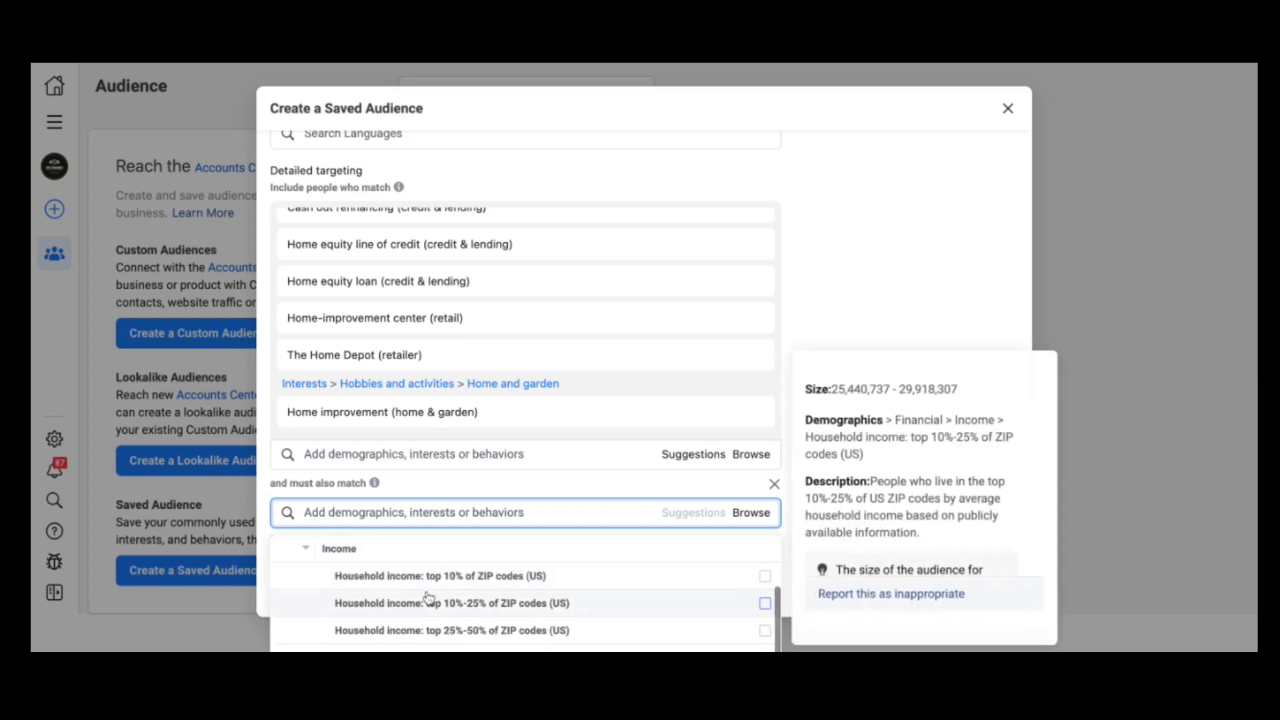
scroll(429, 596, "down", 1)
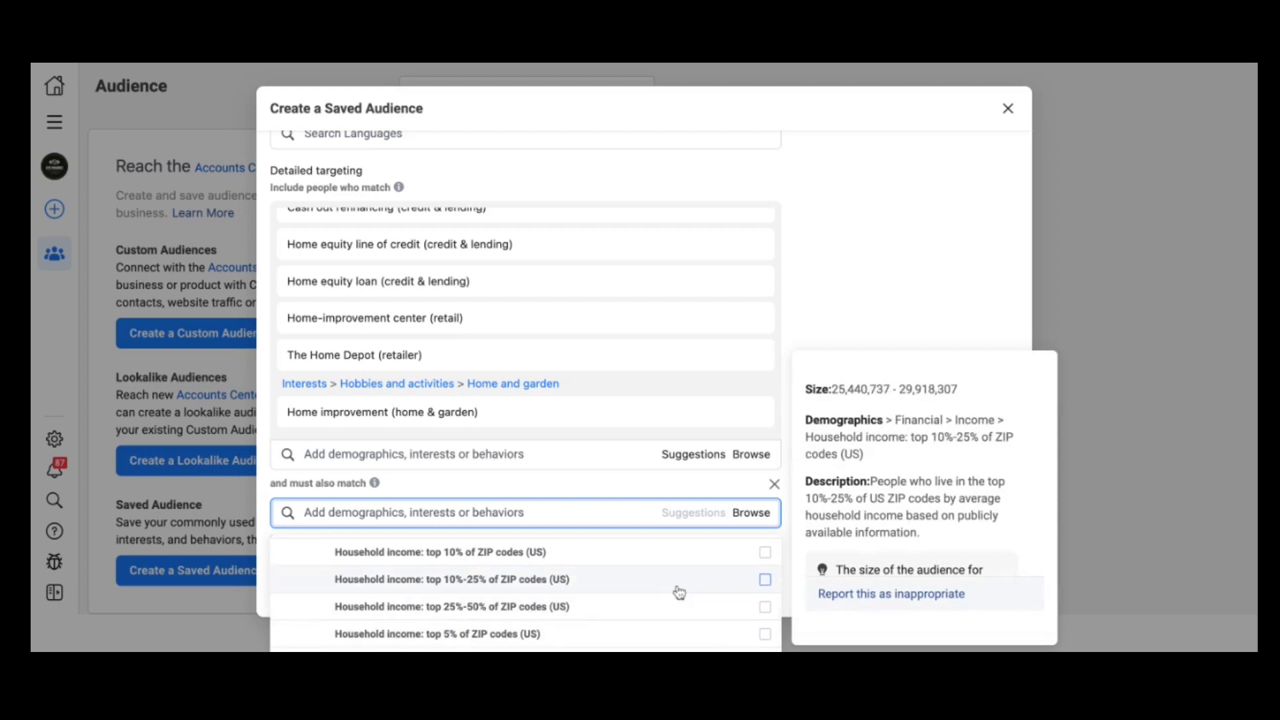
left_click(765, 582)
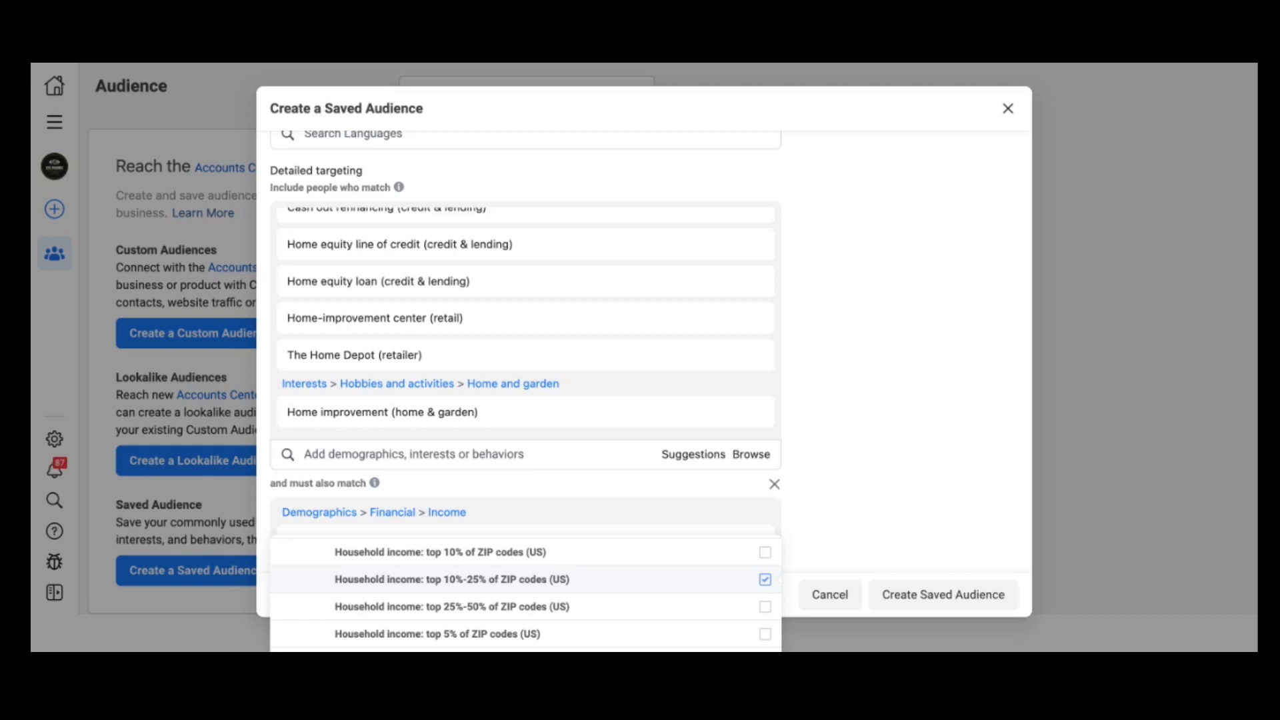
left_click(923, 467)
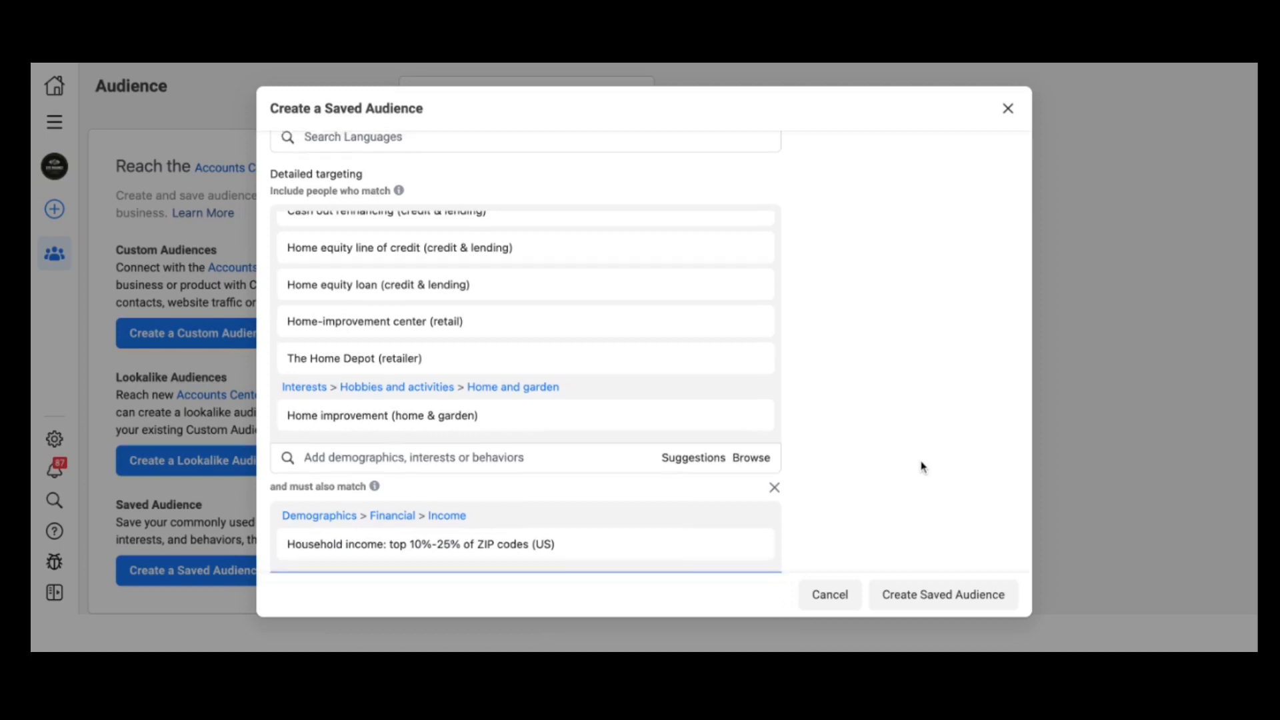
Step: Review the narrowed audience's estimated size and details, and create the saved audience
scroll(923, 467, "up", 10)
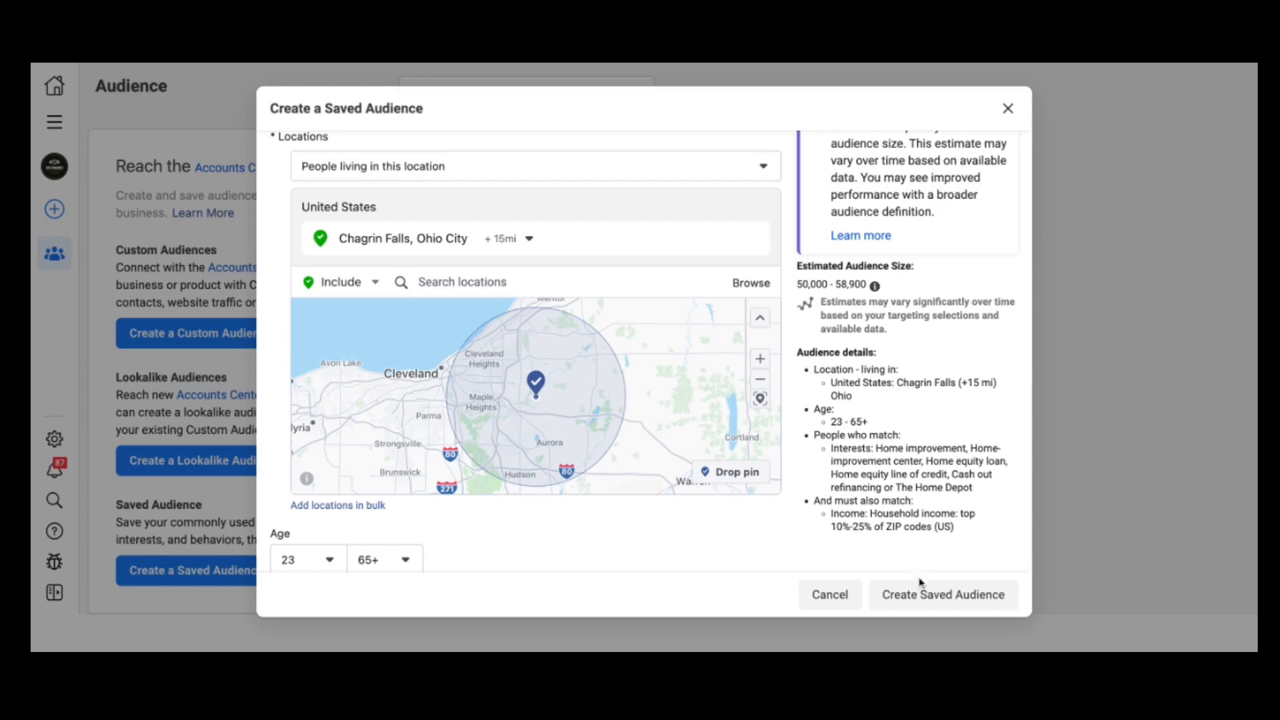
scroll(922, 585, "down", 10)
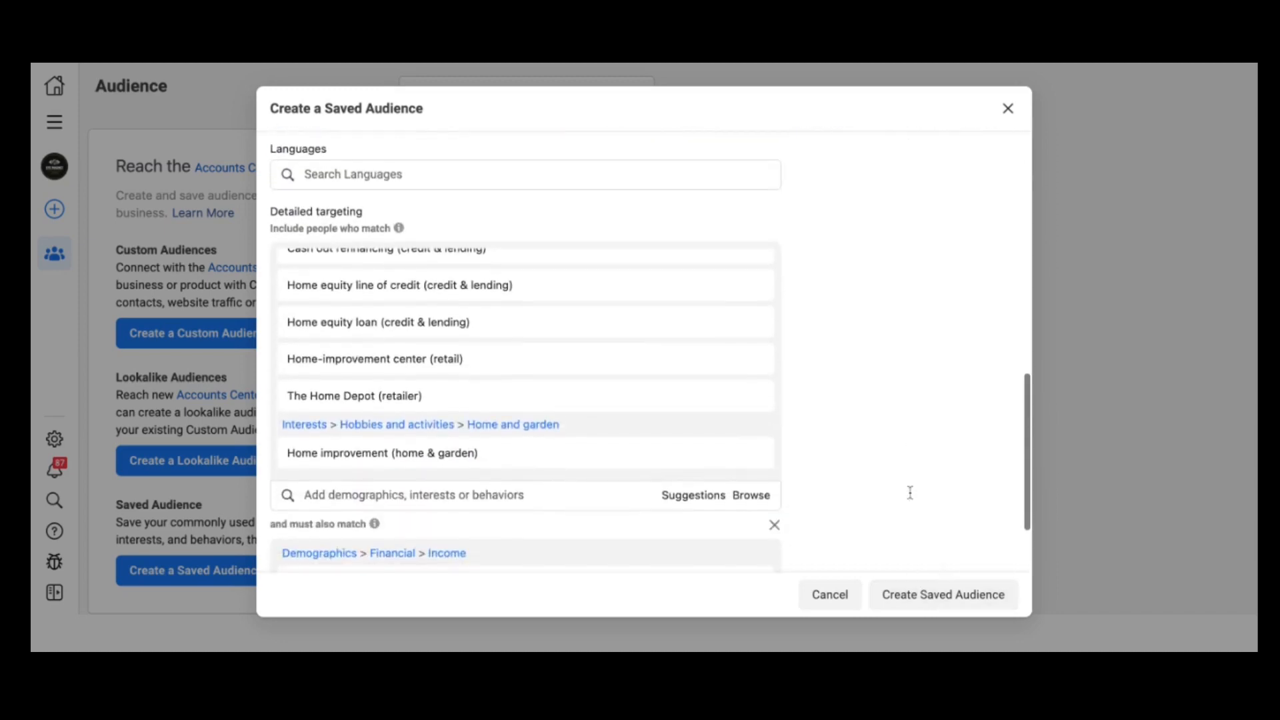
left_click(923, 595)
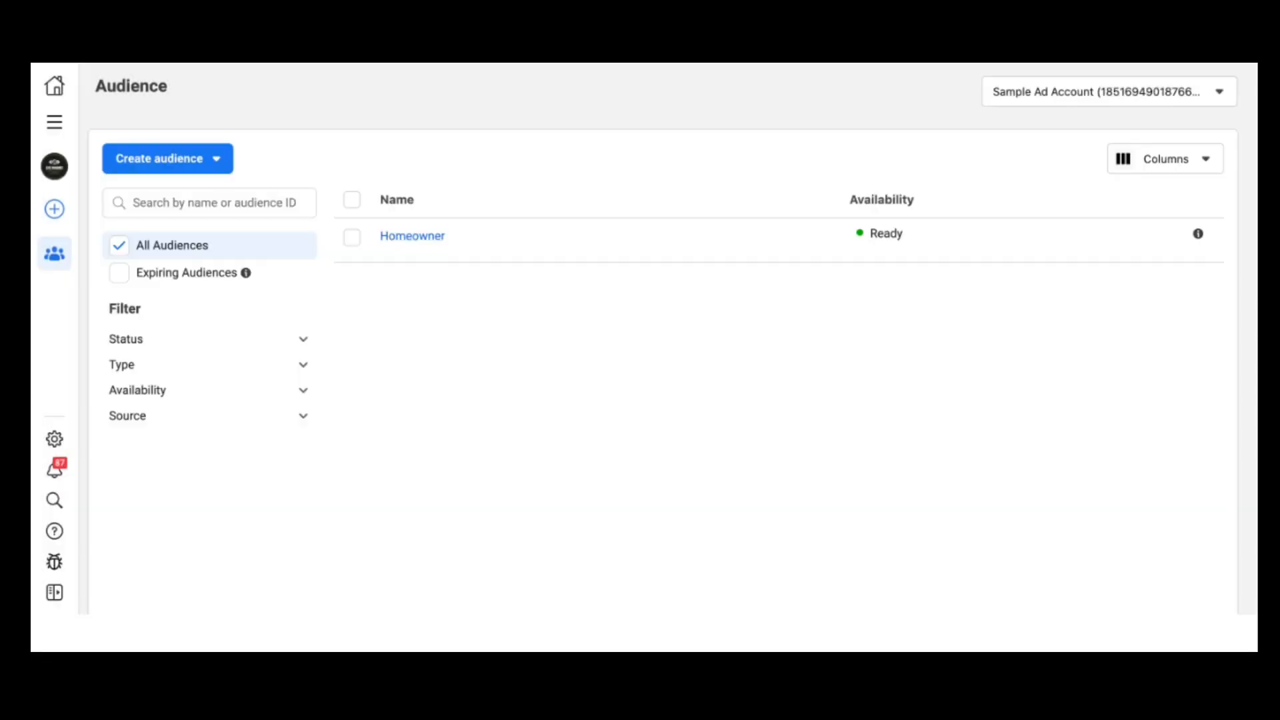